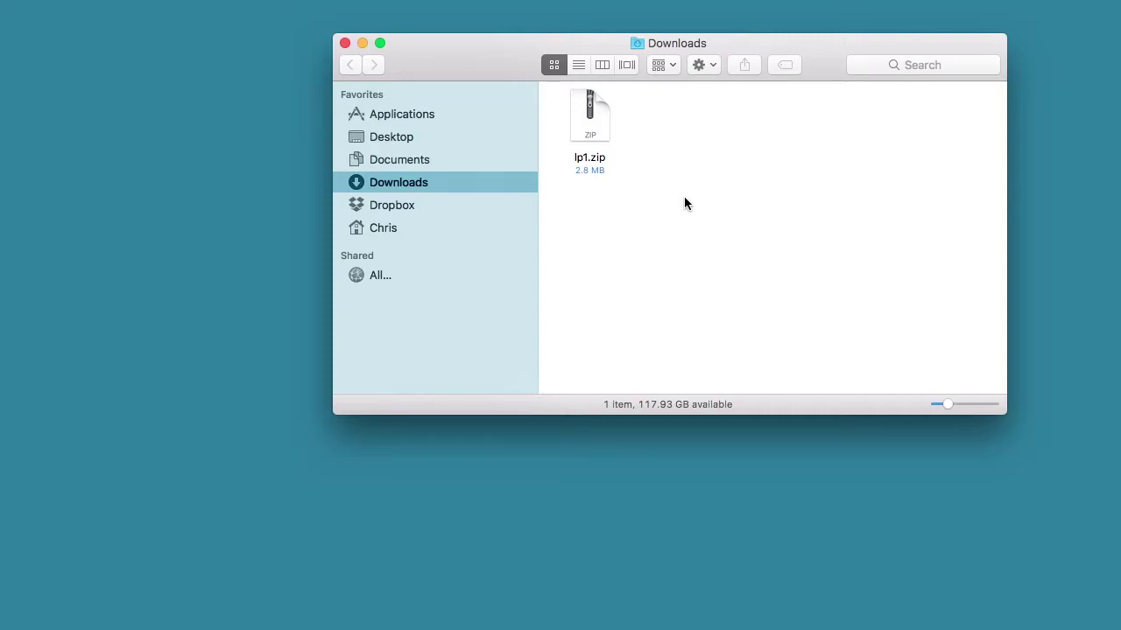
# Select the 2.8 MB lp1.zip theme archive in the Downloads folder
pyautogui.click(595, 128)
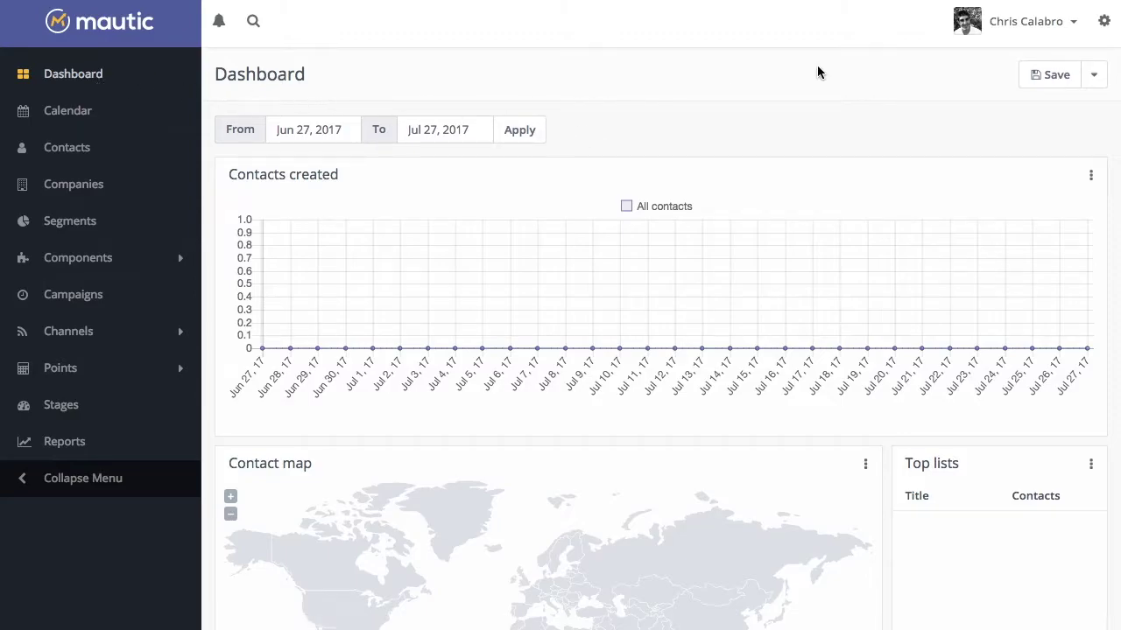
# Upload and install lp1.zip under Settings > Themes, confirming LP1 (lp1) is listed
pyautogui.click(1098, 27)
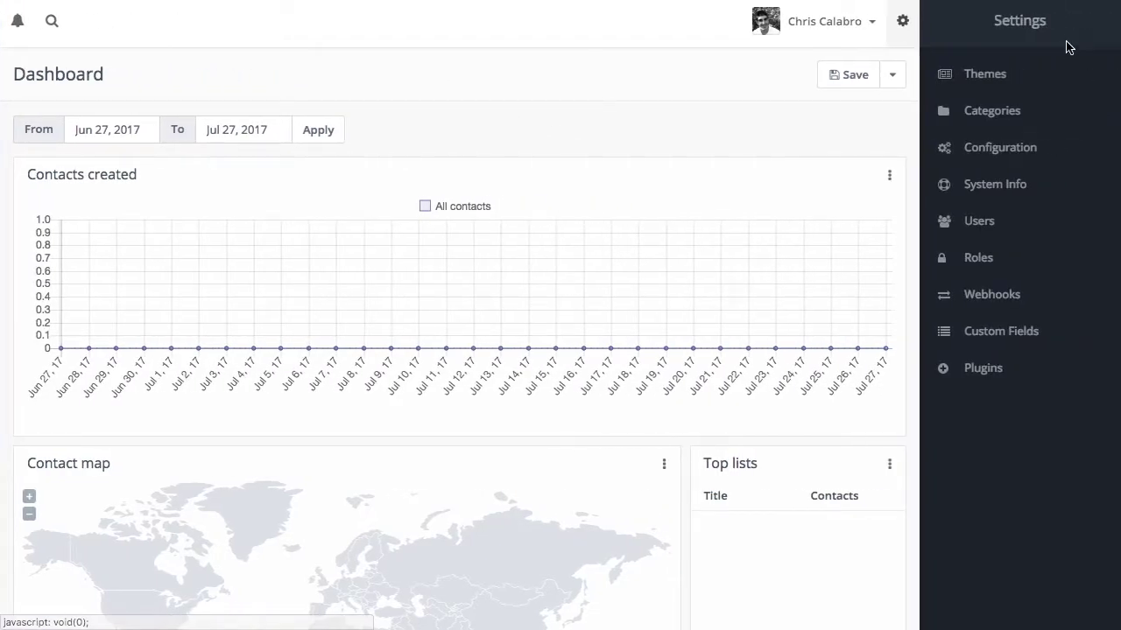
pyautogui.click(982, 74)
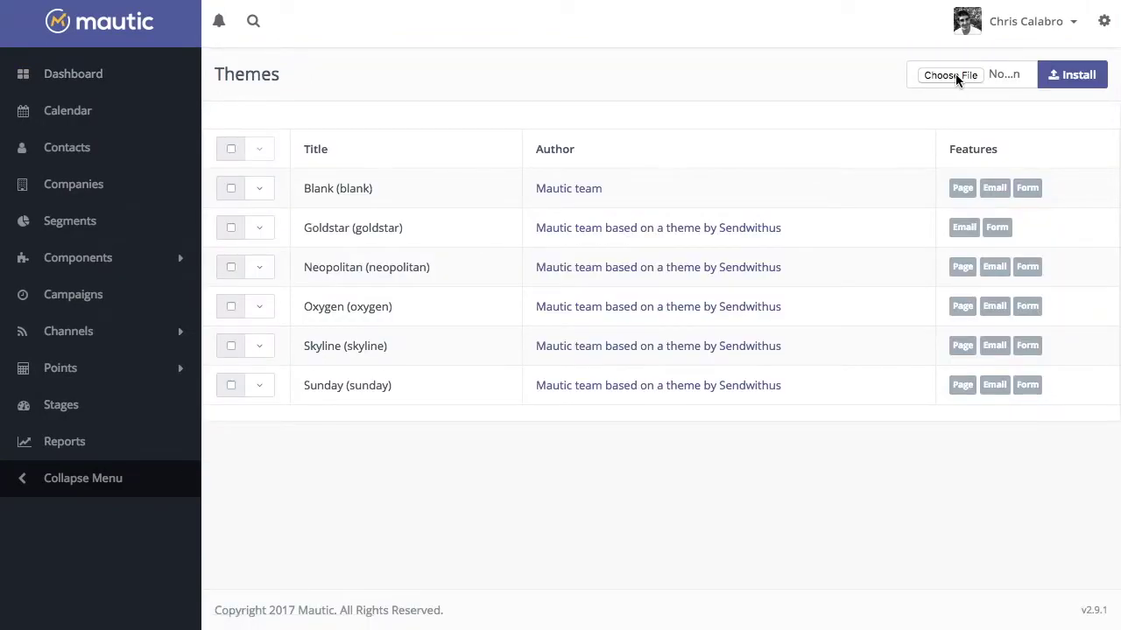
pyautogui.click(956, 75)
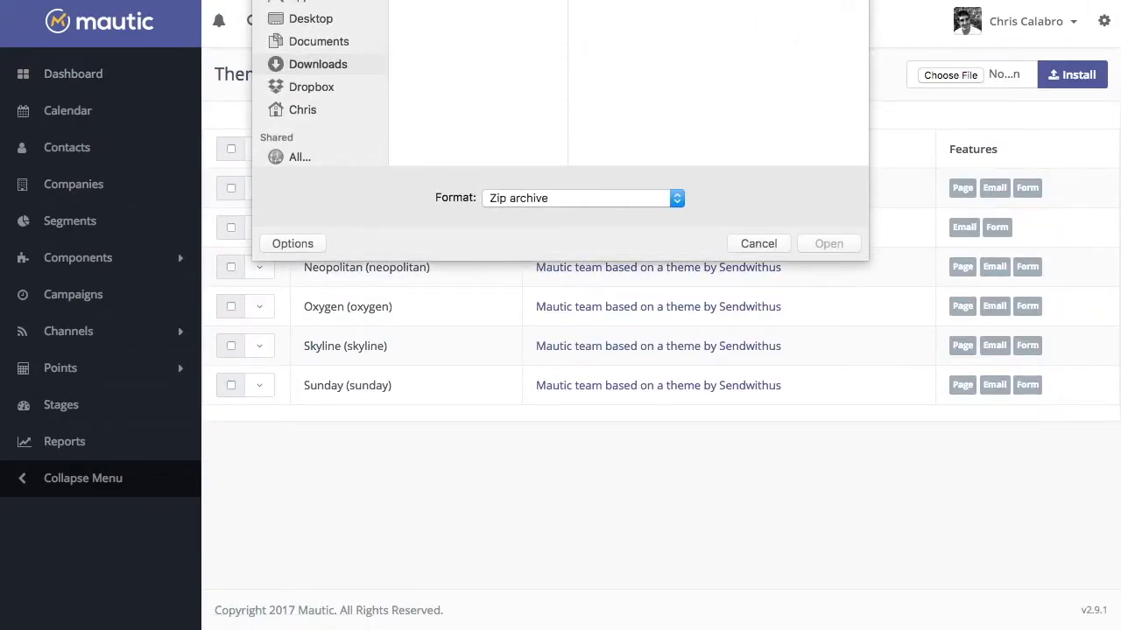
pyautogui.click(846, 242)
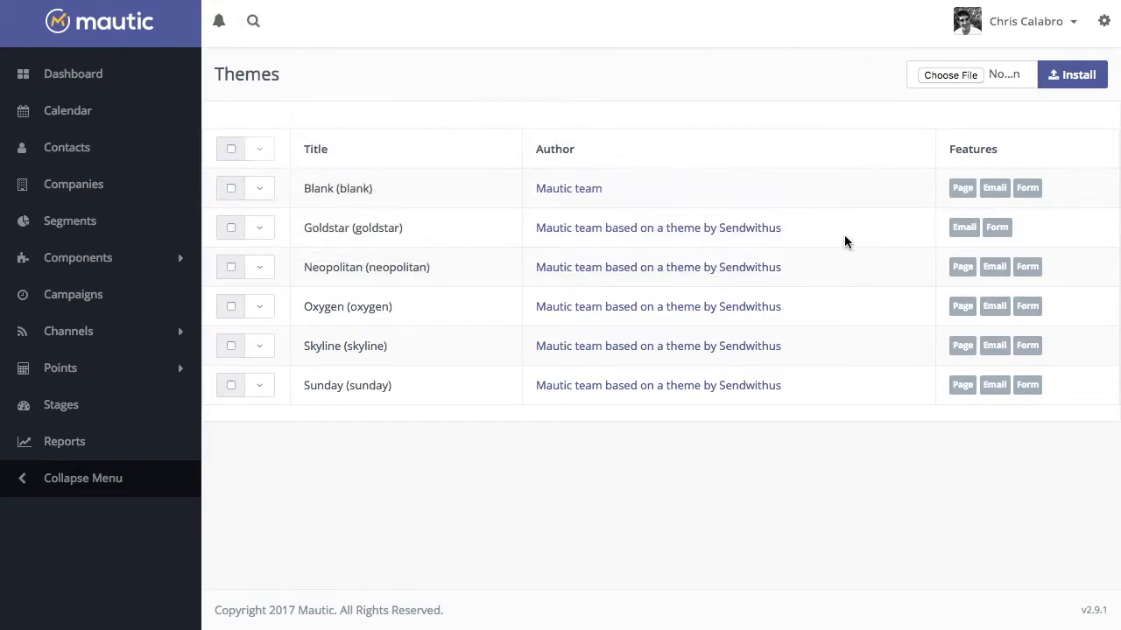
pyautogui.click(1062, 76)
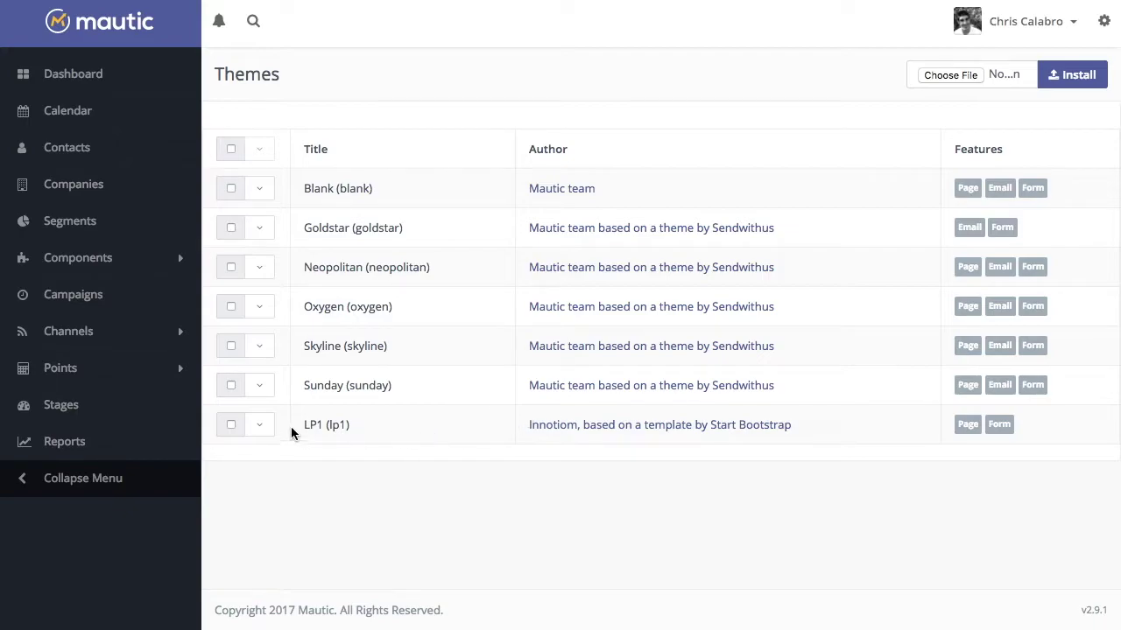
pyautogui.tripleClick(366, 433)
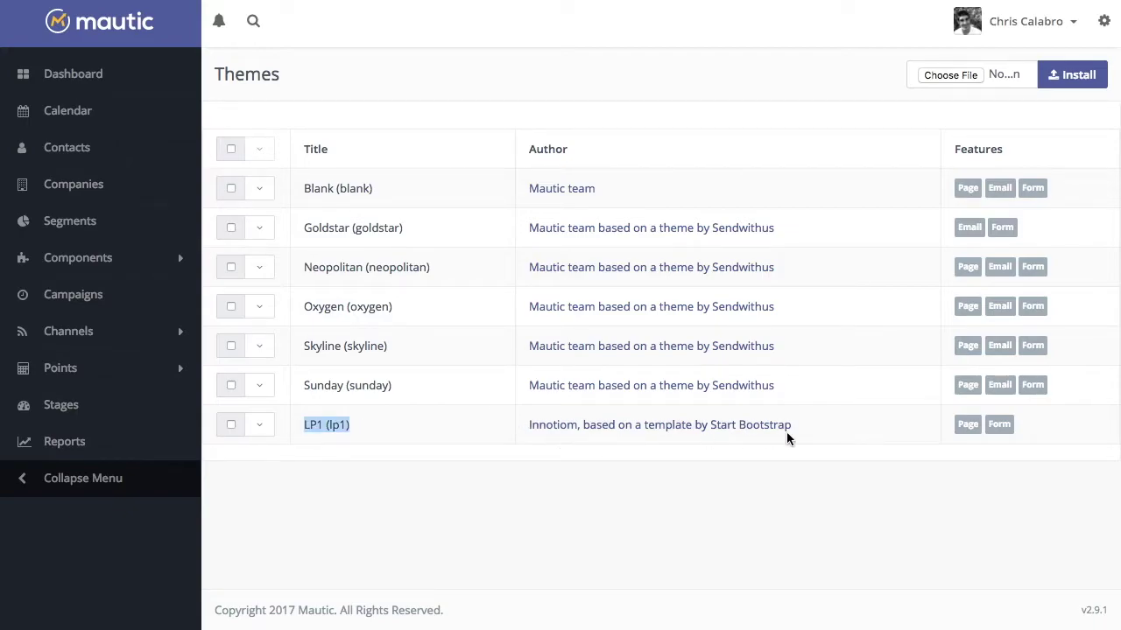
pyautogui.click(962, 431)
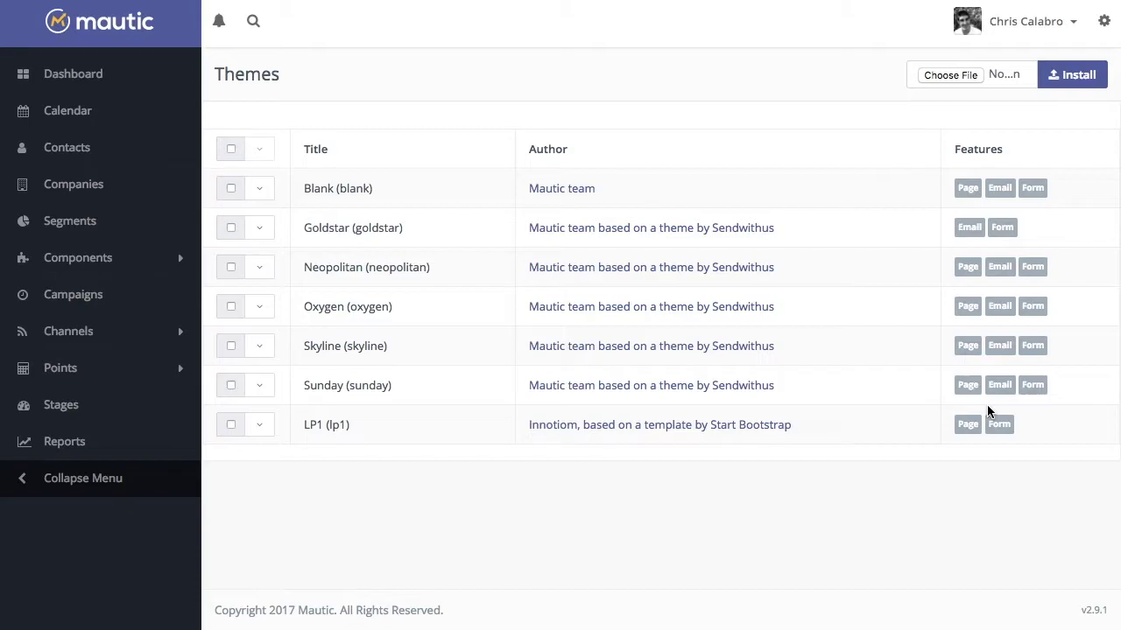
pyautogui.click(102, 266)
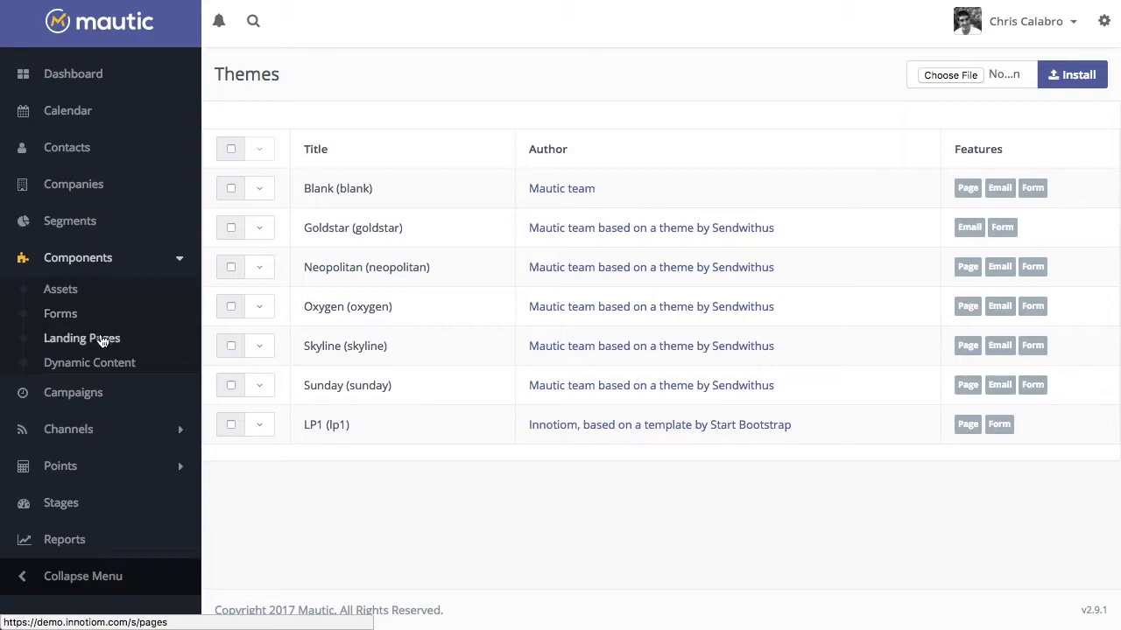
# Create a new landing page from the LP1 theme card and launch the Builder
pyautogui.click(101, 343)
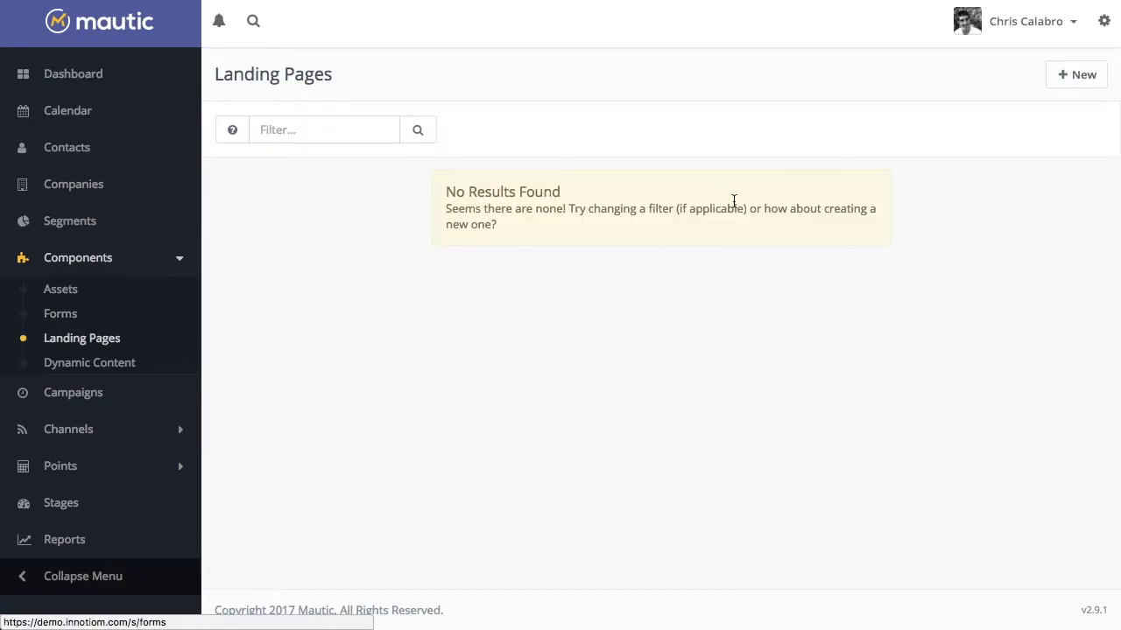
pyautogui.click(1060, 77)
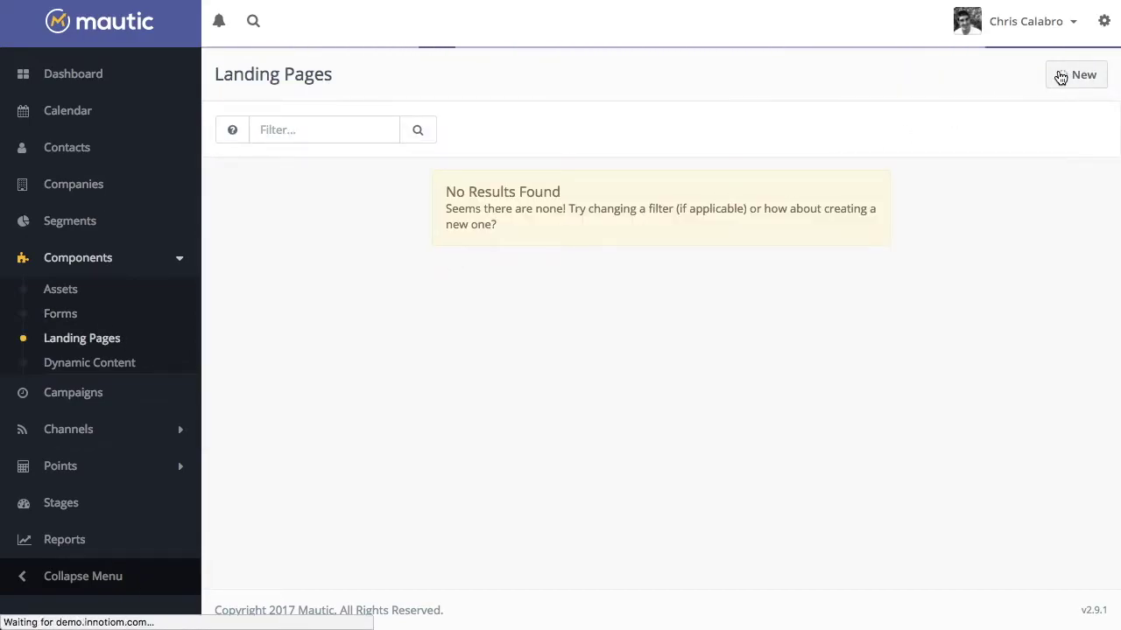
pyautogui.scroll(-5, 673, 290)
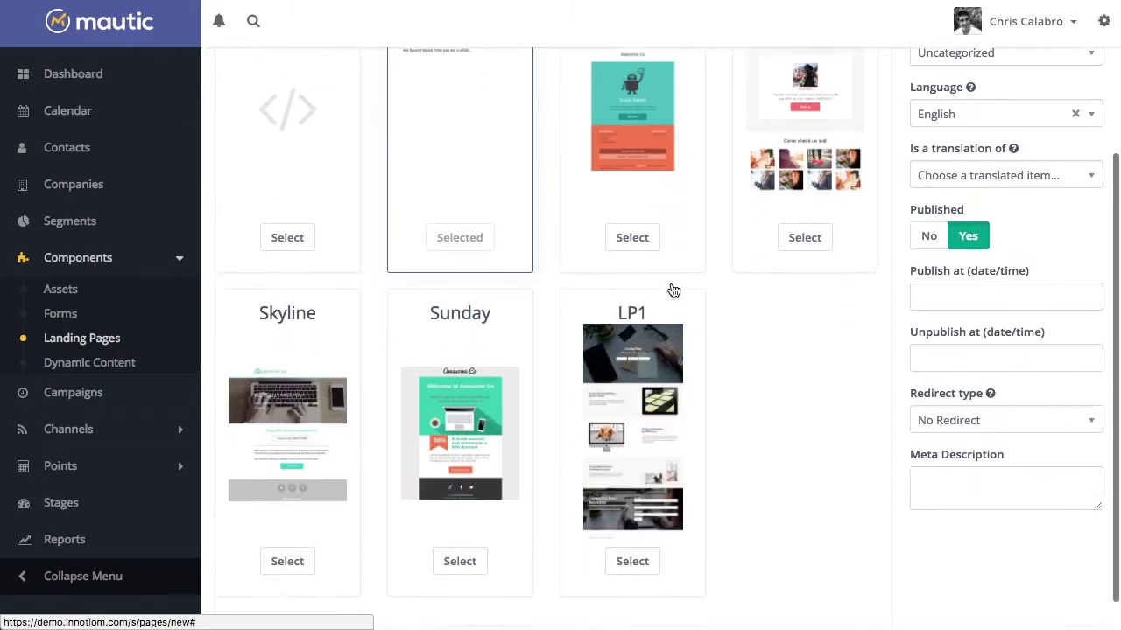
pyautogui.click(632, 525)
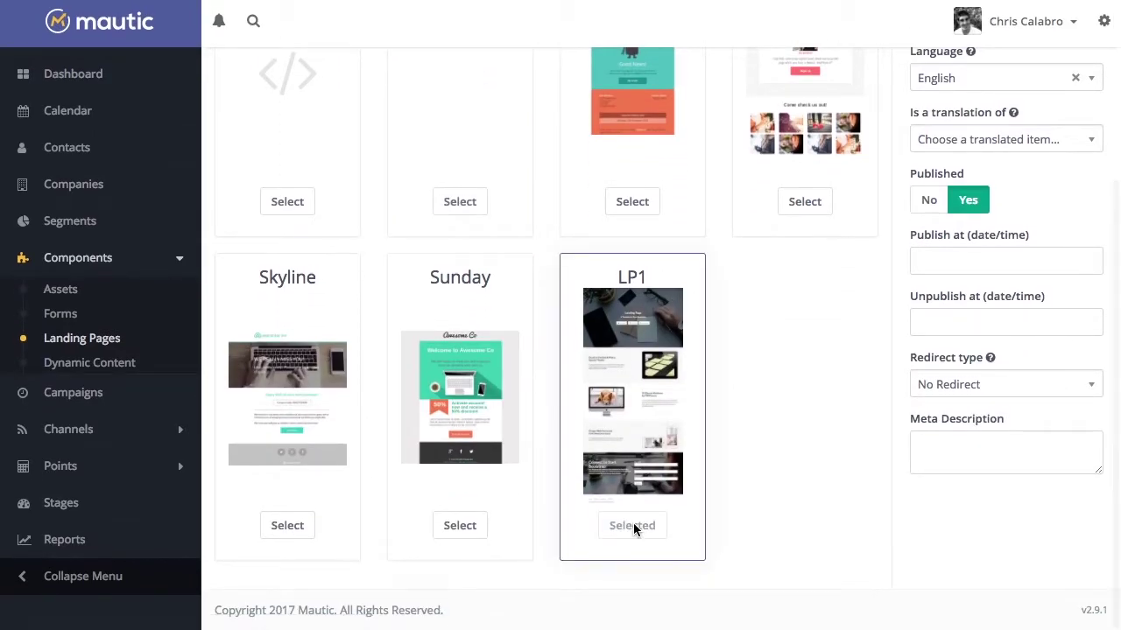
pyautogui.scroll(5, 633, 523)
pyautogui.click(820, 77)
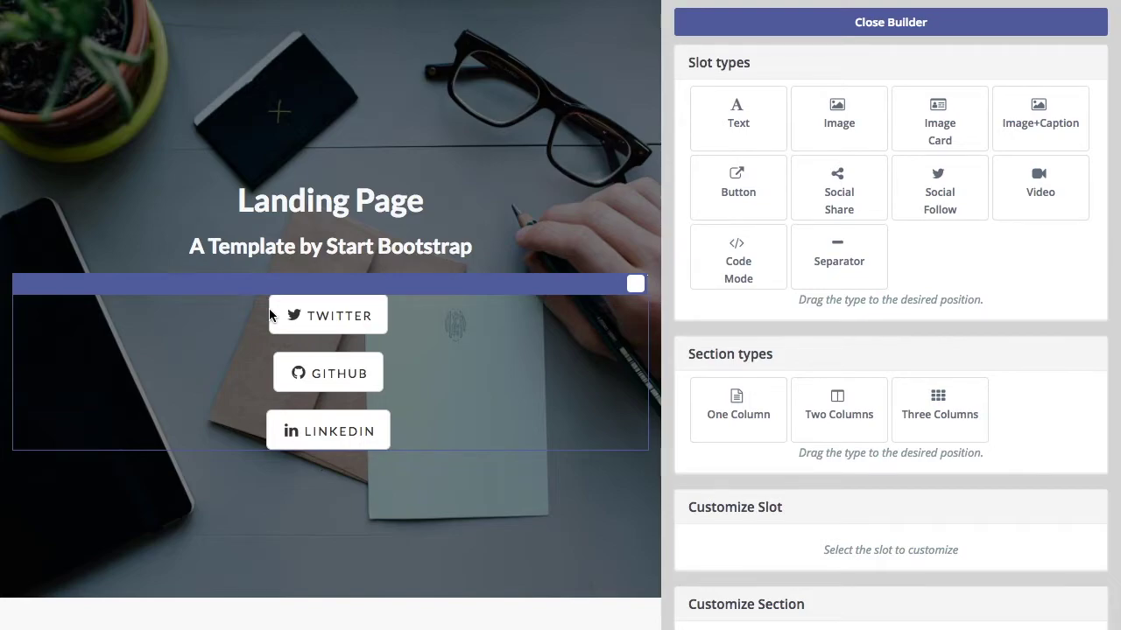
pyautogui.scroll(-5, 269, 315)
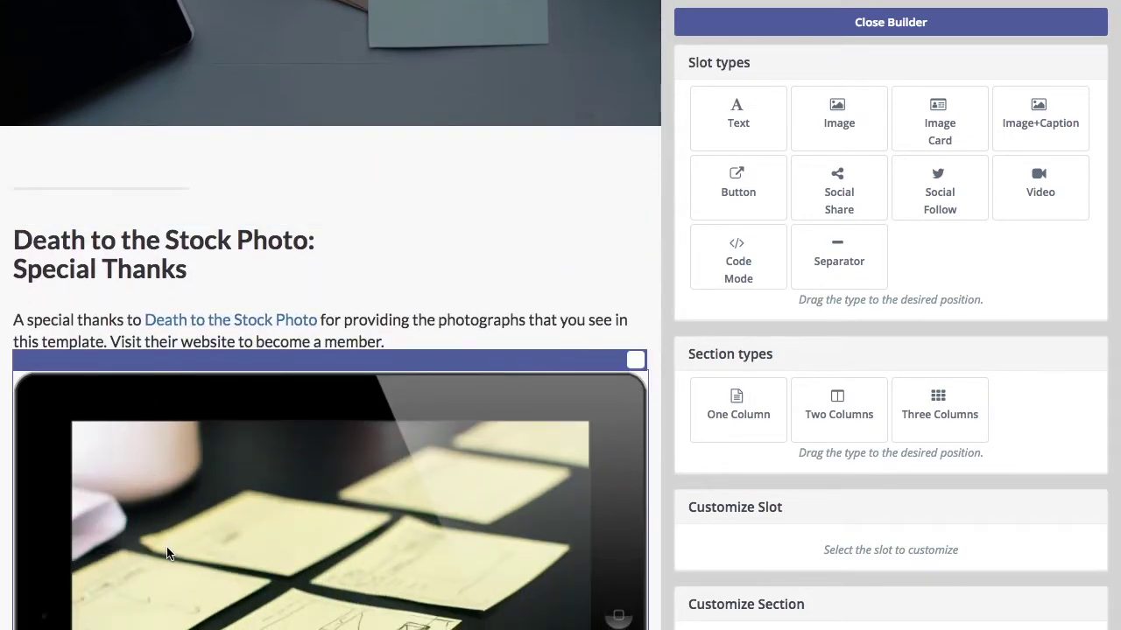
pyautogui.scroll(-6, 169, 554)
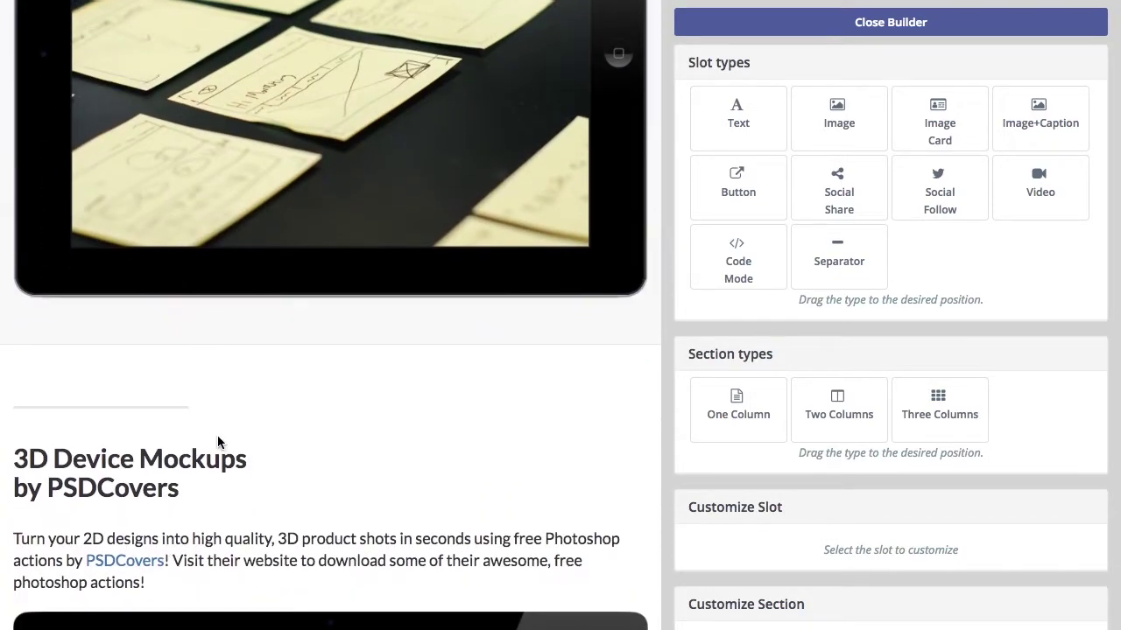
pyautogui.scroll(11, 217, 435)
pyautogui.hotkey('ctrl', '-')
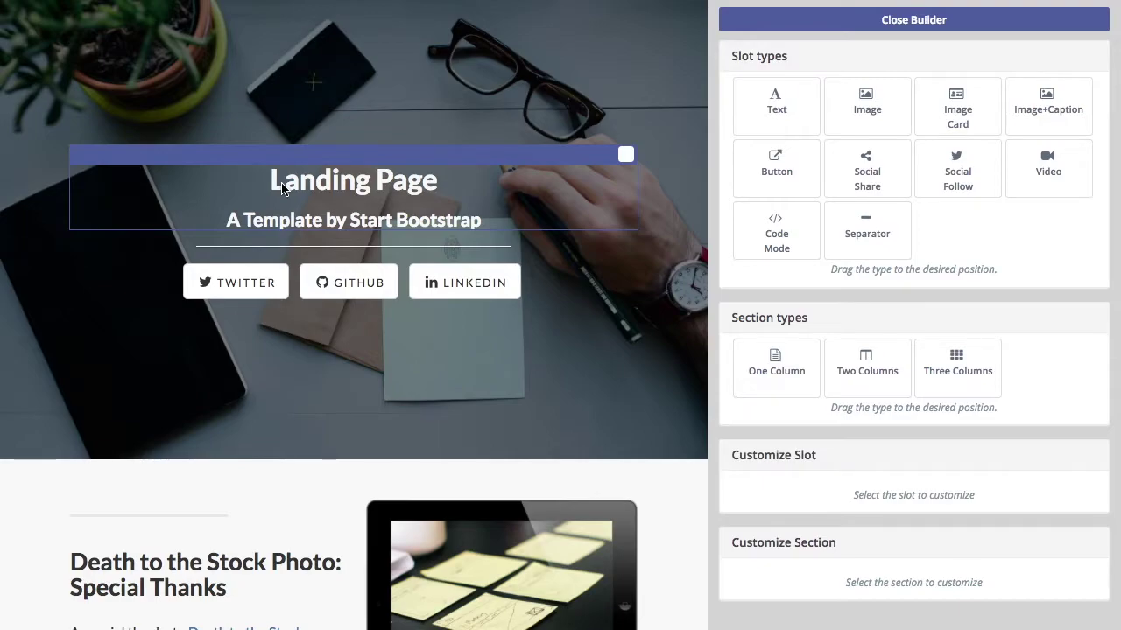
pyautogui.scroll(-8, 281, 187)
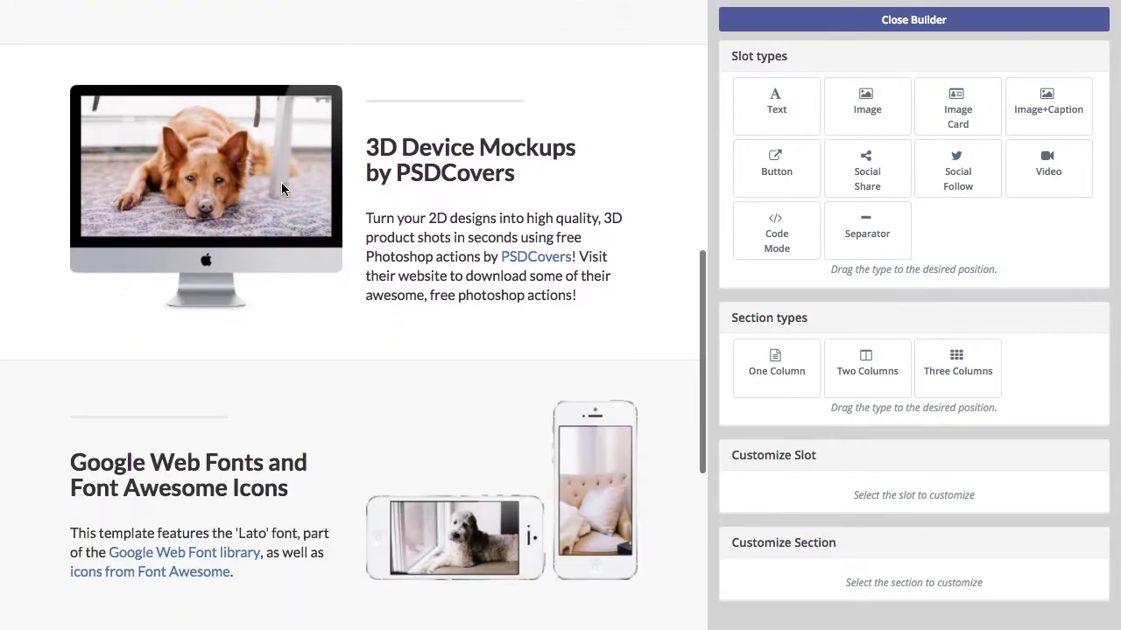
pyautogui.scroll(-5, 281, 187)
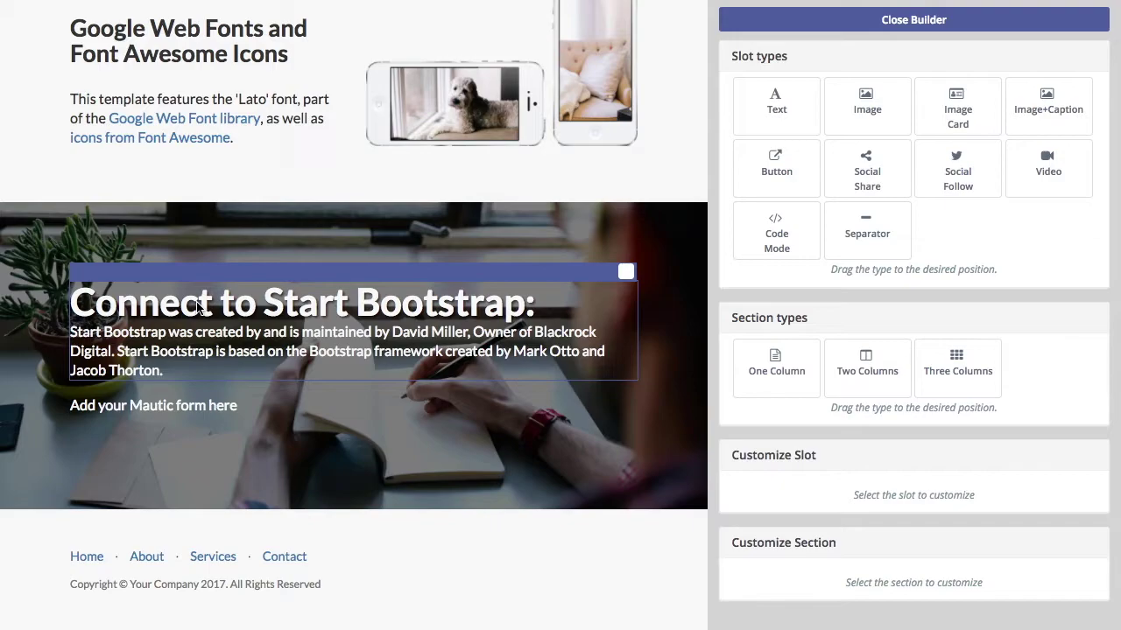
pyautogui.scroll(15, 198, 306)
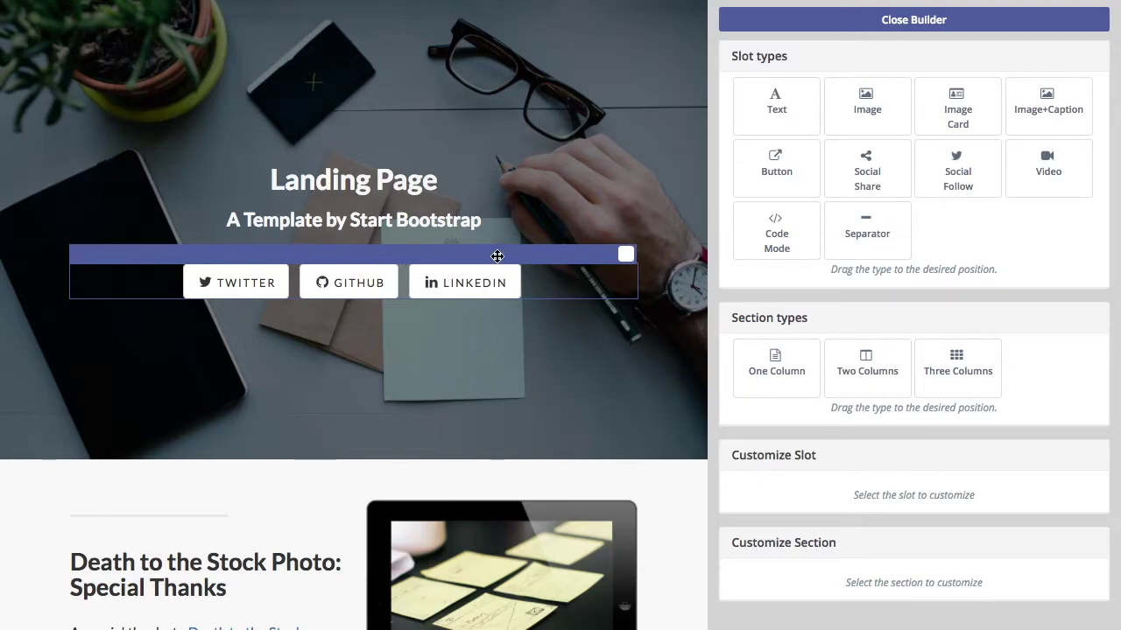
pyautogui.moveTo(497, 256); pyautogui.dragTo(140, 138)
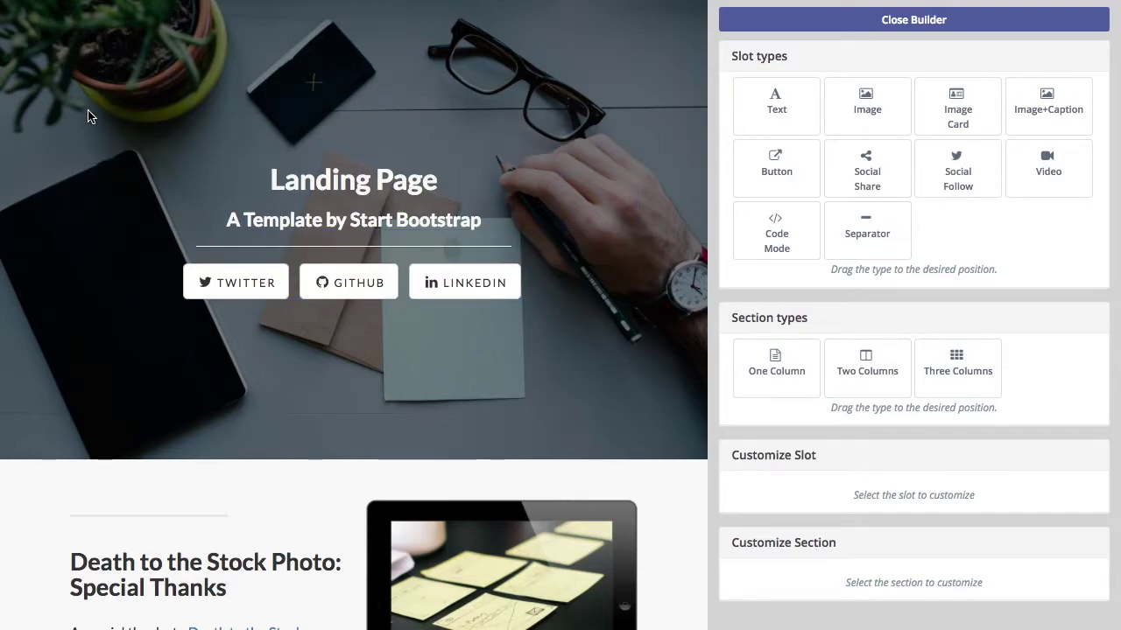
pyautogui.click(22, 90)
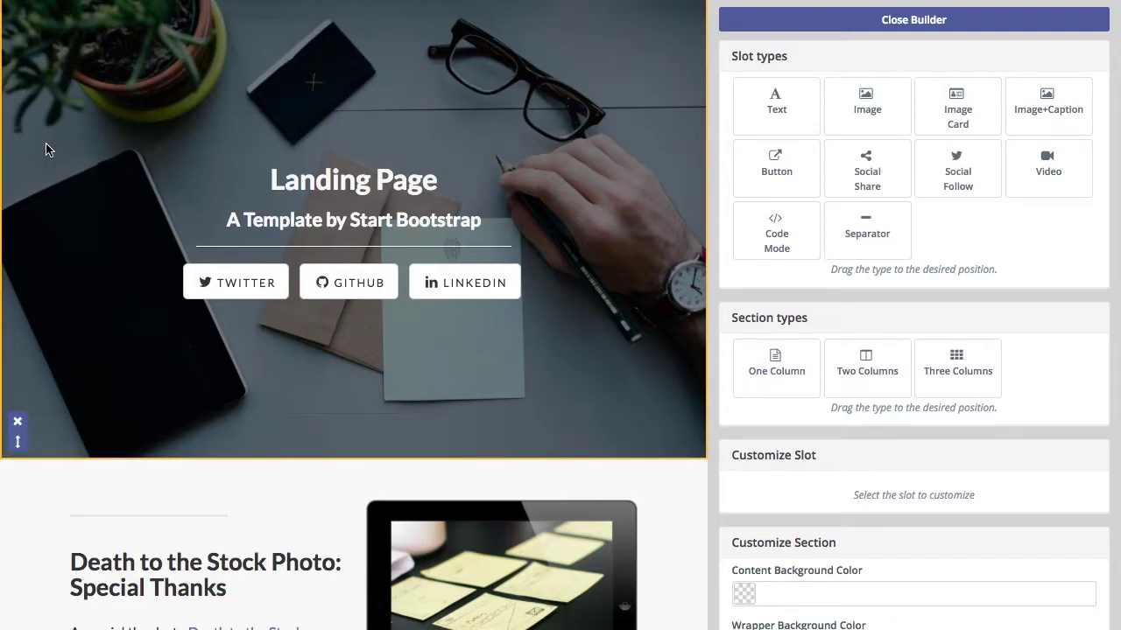
pyautogui.scroll(-2, 47, 149)
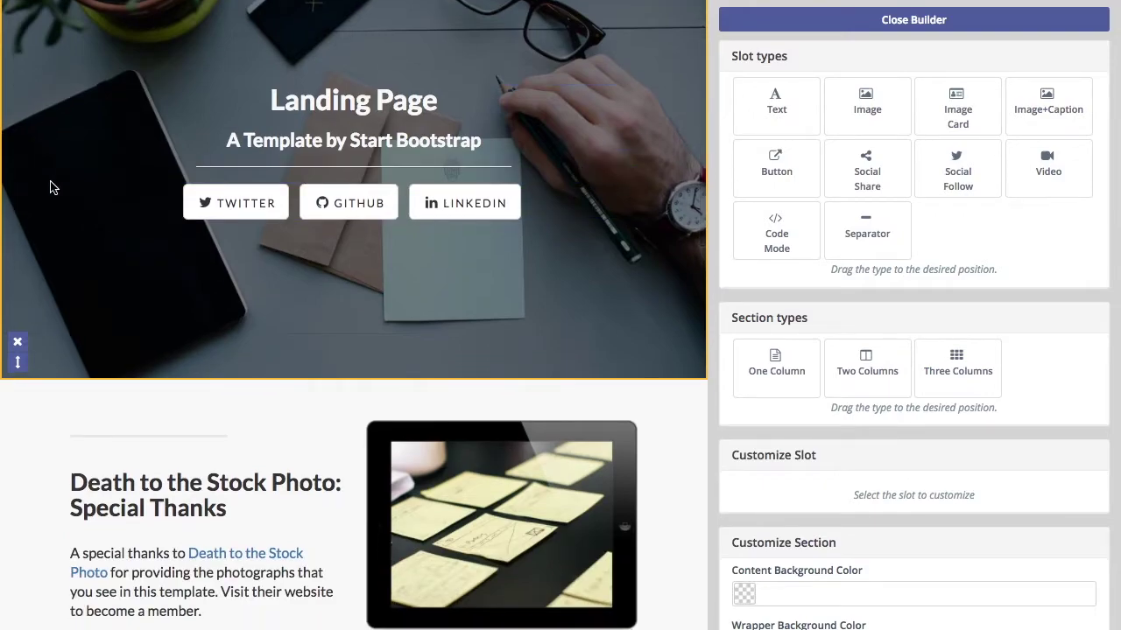
pyautogui.scroll(-3, 51, 185)
pyautogui.scroll(-2, 50, 187)
pyautogui.scroll(-4, 48, 220)
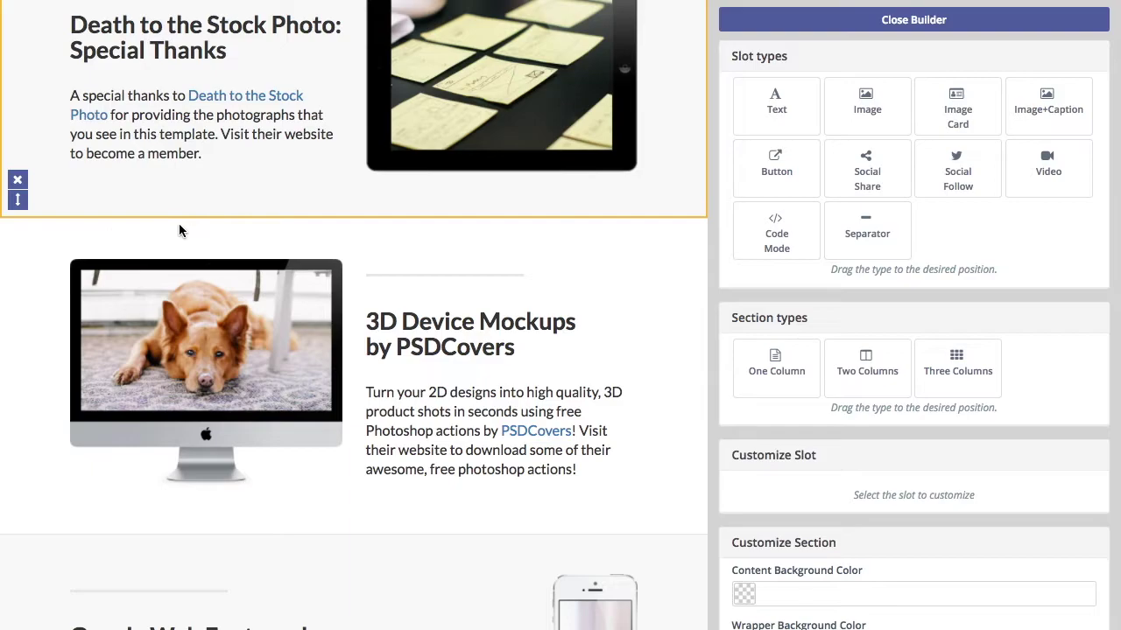
pyautogui.scroll(-6, 48, 250)
pyautogui.scroll(-5, 46, 254)
pyautogui.scroll(-1, 31, 264)
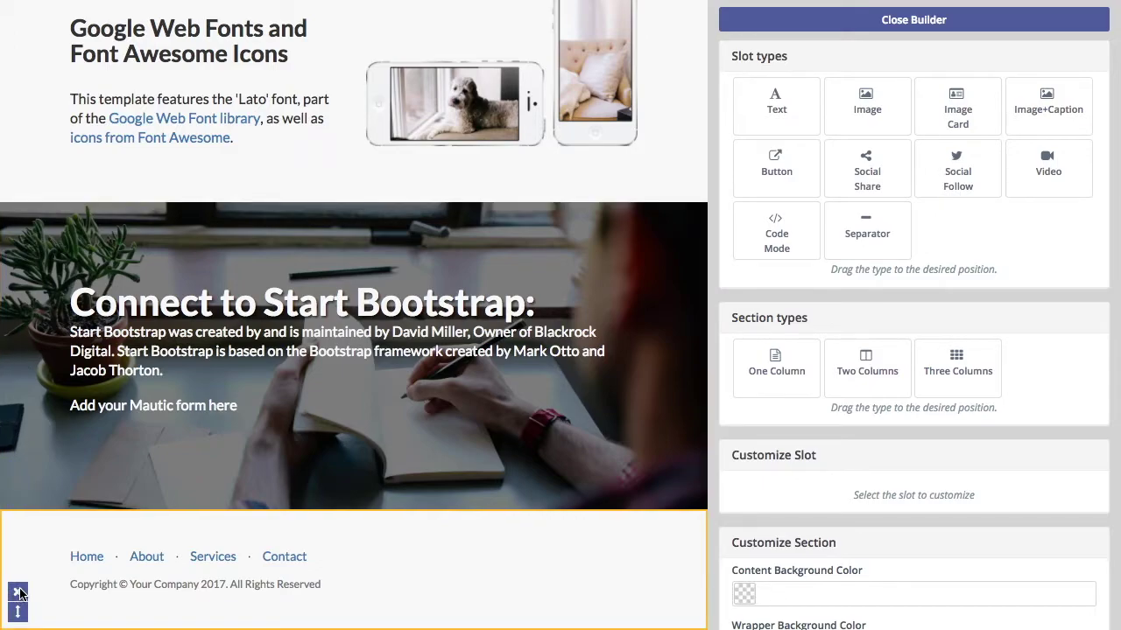
pyautogui.scroll(7, 27, 378)
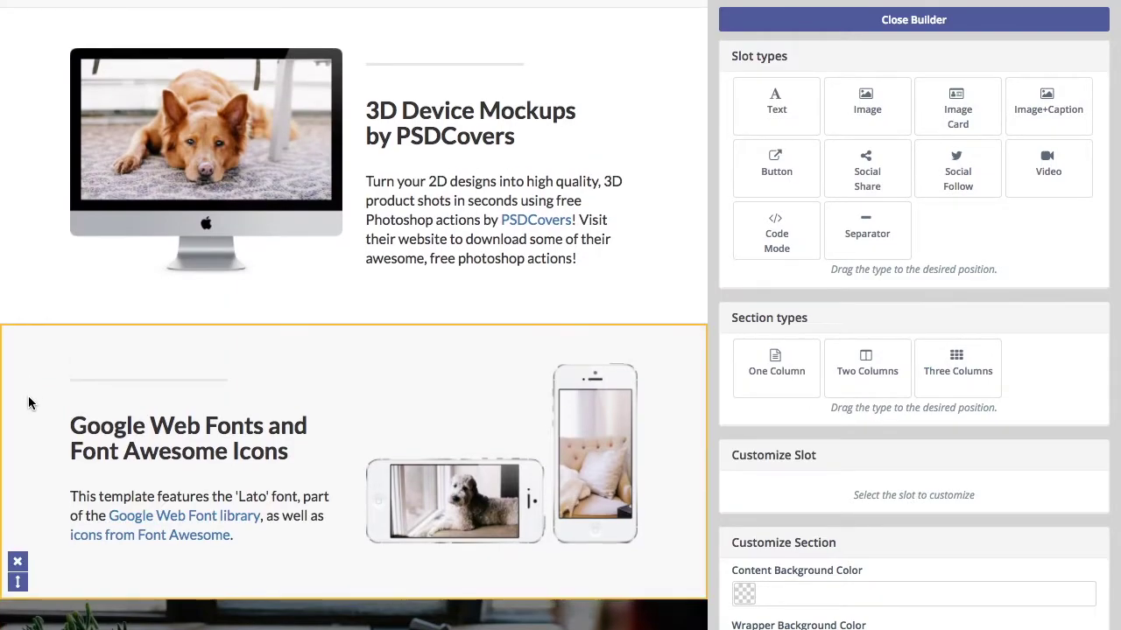
pyautogui.scroll(-2, 22, 465)
pyautogui.moveTo(17, 501); pyautogui.dragTo(214, 529)
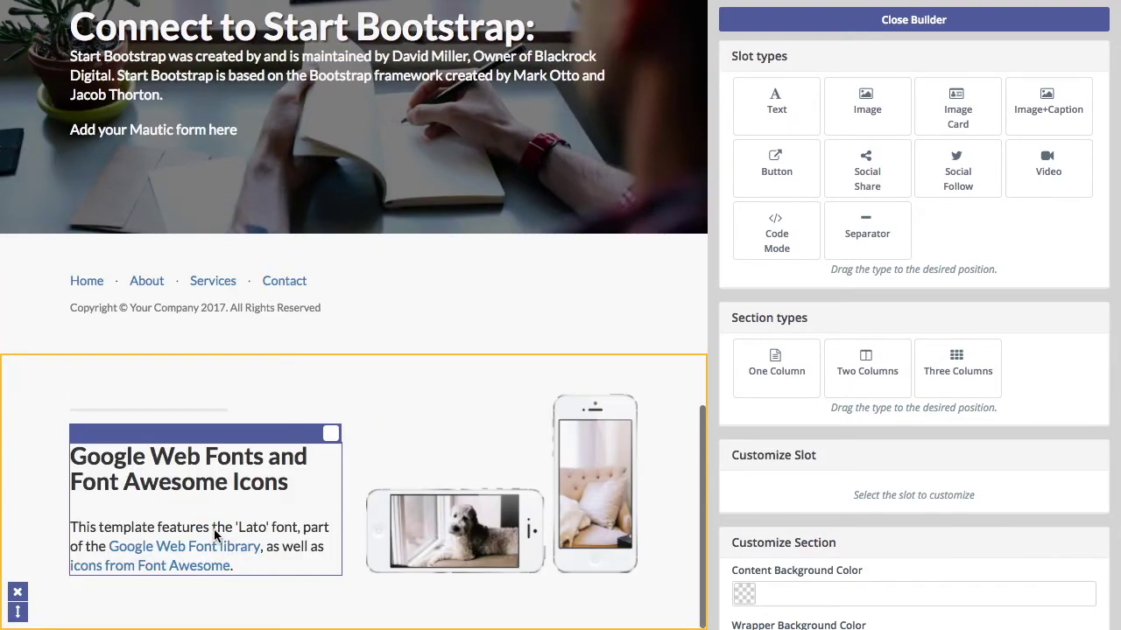
pyautogui.moveTo(18, 611); pyautogui.dragTo(105, 164)
pyautogui.scroll(5, 265, 262)
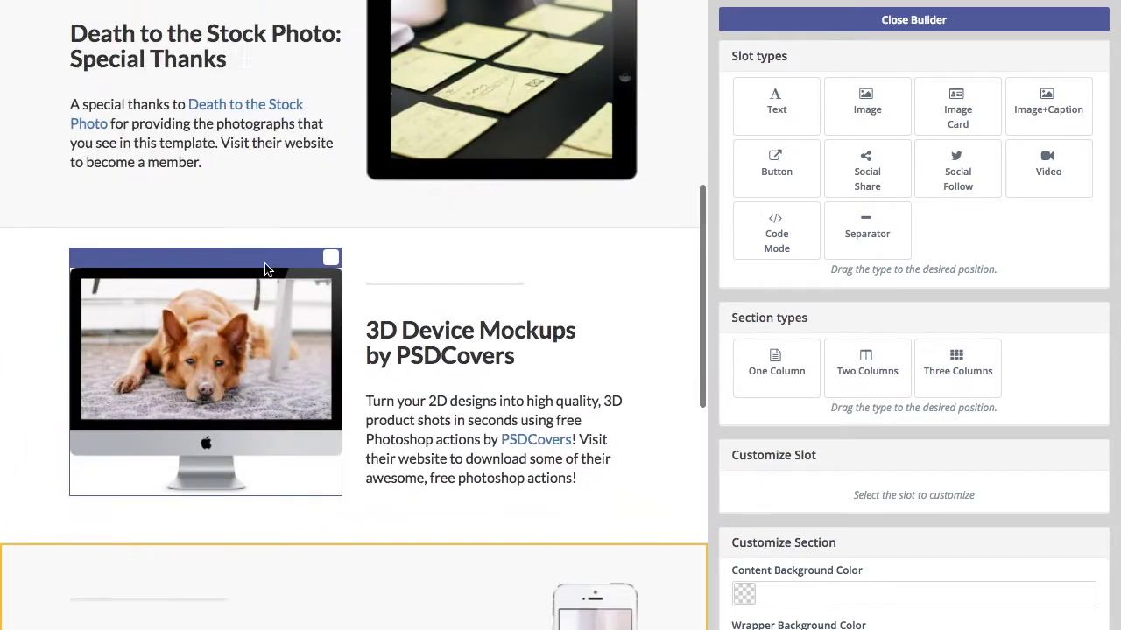
pyautogui.scroll(-6, 264, 264)
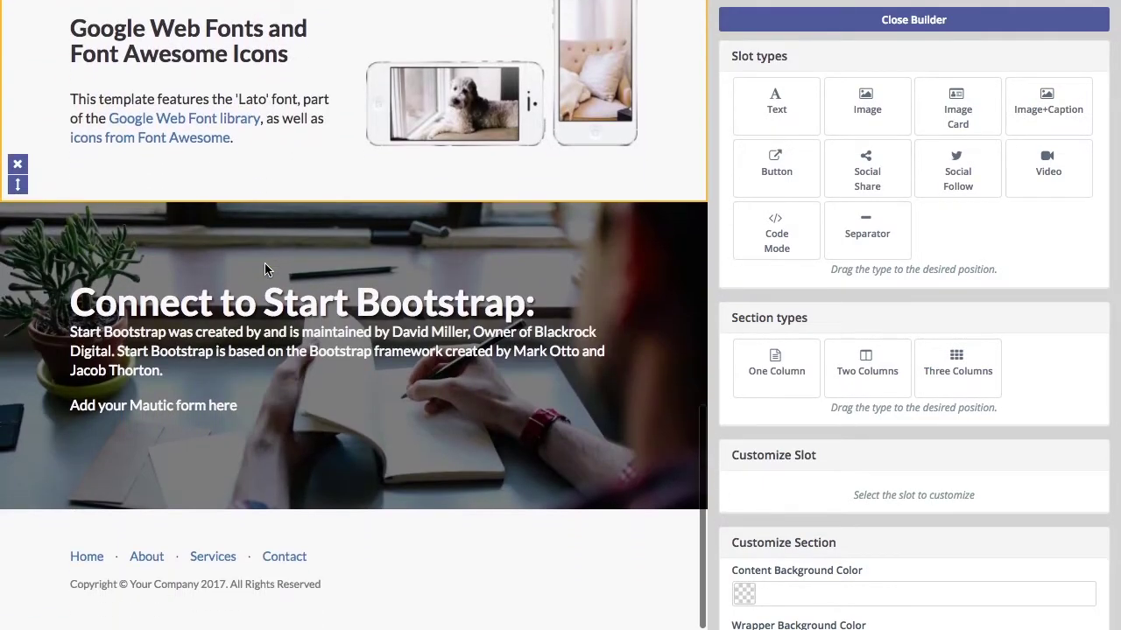
pyautogui.scroll(10, 265, 262)
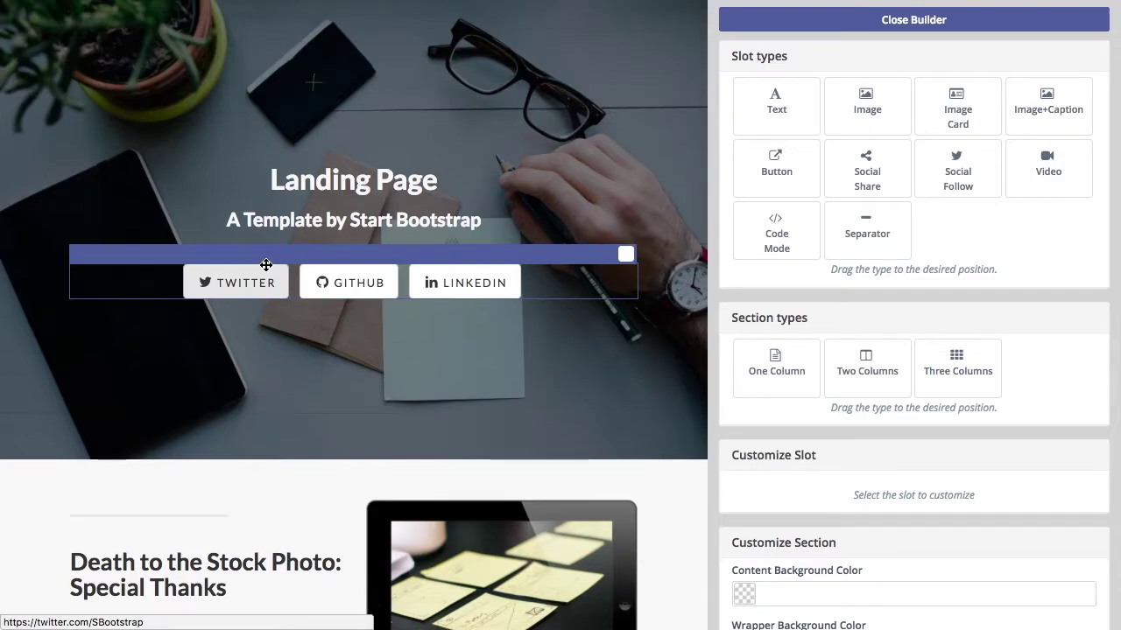
pyautogui.moveTo(266, 265); pyautogui.dragTo(670, 181)
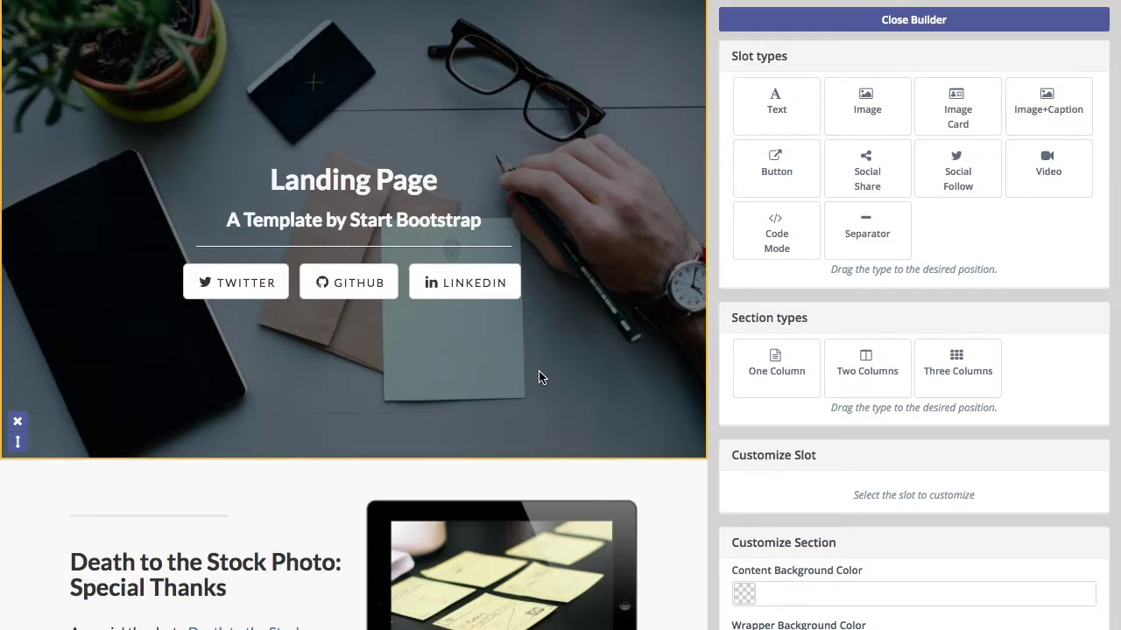
# Try a red background on the header section, then clear its colour value
pyautogui.scroll(-1, 538, 377)
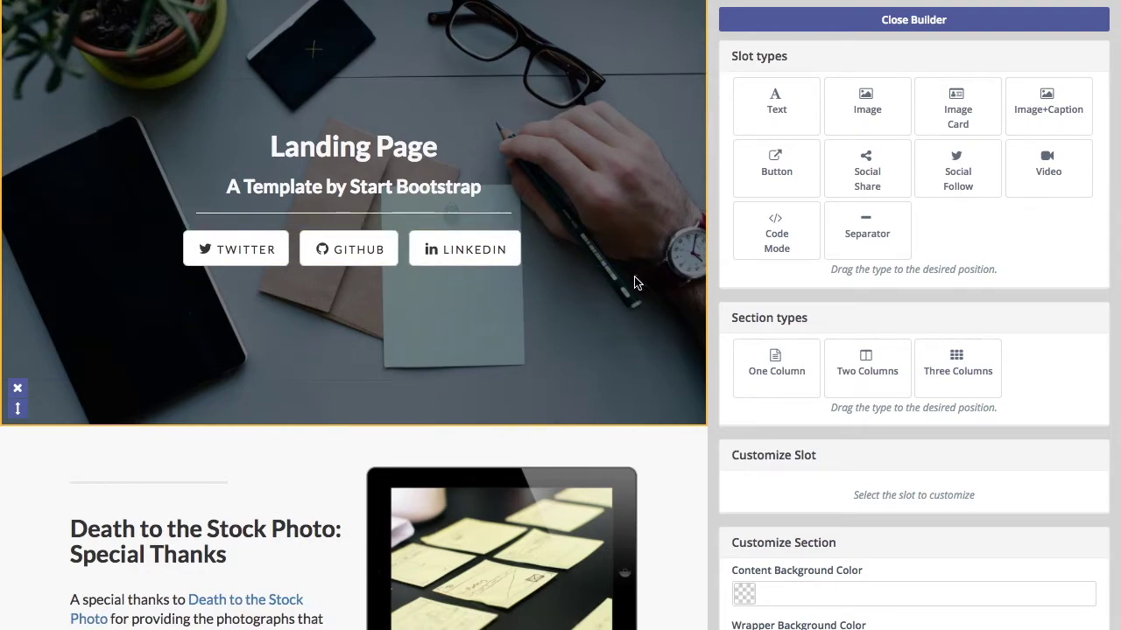
pyautogui.scroll(-2, 833, 318)
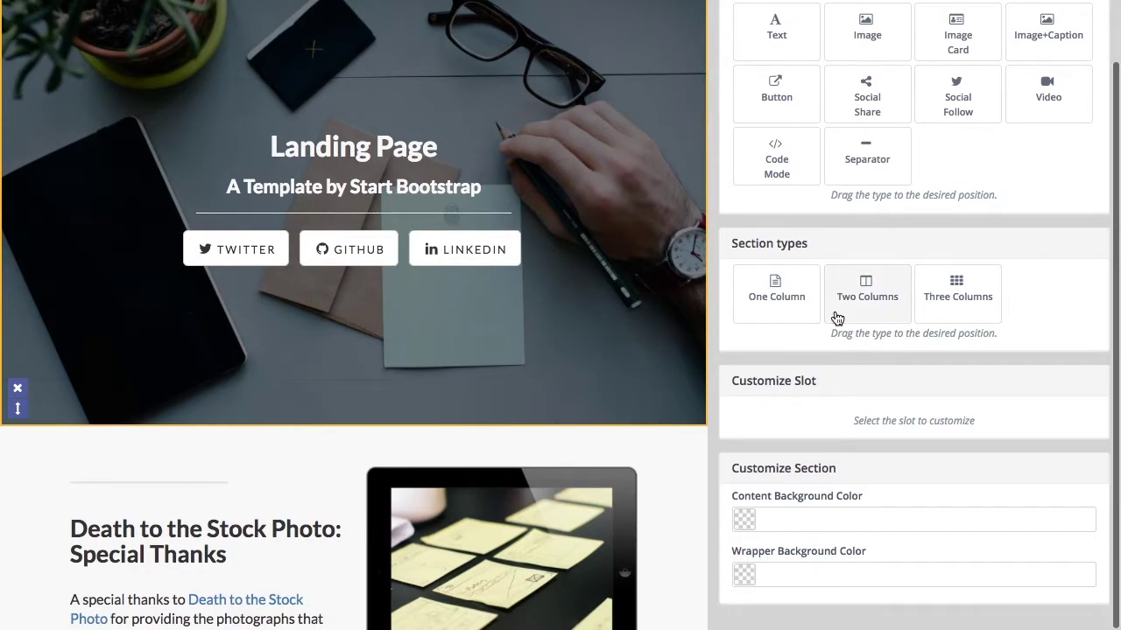
pyautogui.click(812, 571)
pyautogui.moveTo(762, 618)
pyautogui.mouseDown()
pyautogui.moveTo(811, 610)
pyautogui.moveTo(794, 604)
pyautogui.mouseUp()
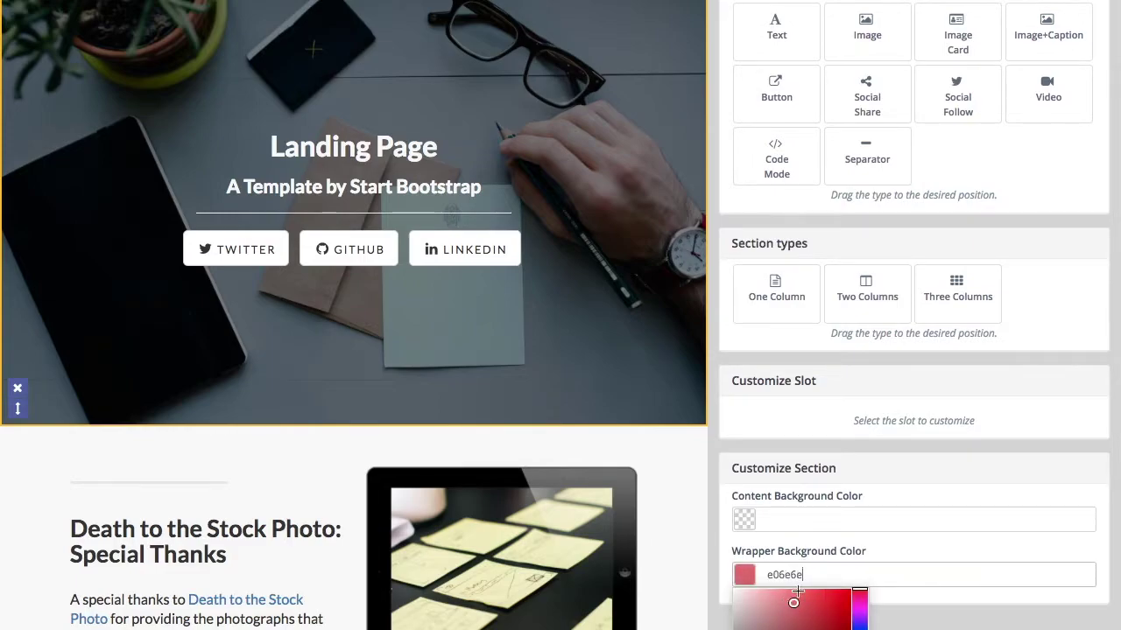
pyautogui.doubleClick(799, 568)
pyautogui.press('BackSpace')
# Set the Death to the Stock Photo section's wrapper background to light grey dedede
pyautogui.scroll(-3, 555, 307)
pyautogui.click(40, 306)
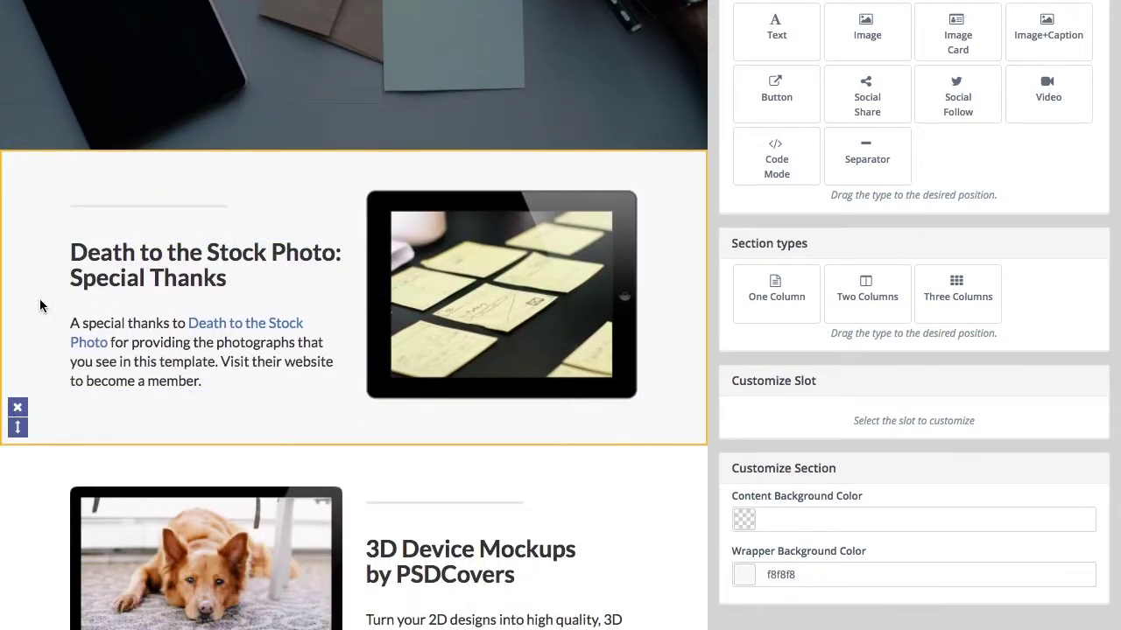
pyautogui.doubleClick(786, 575)
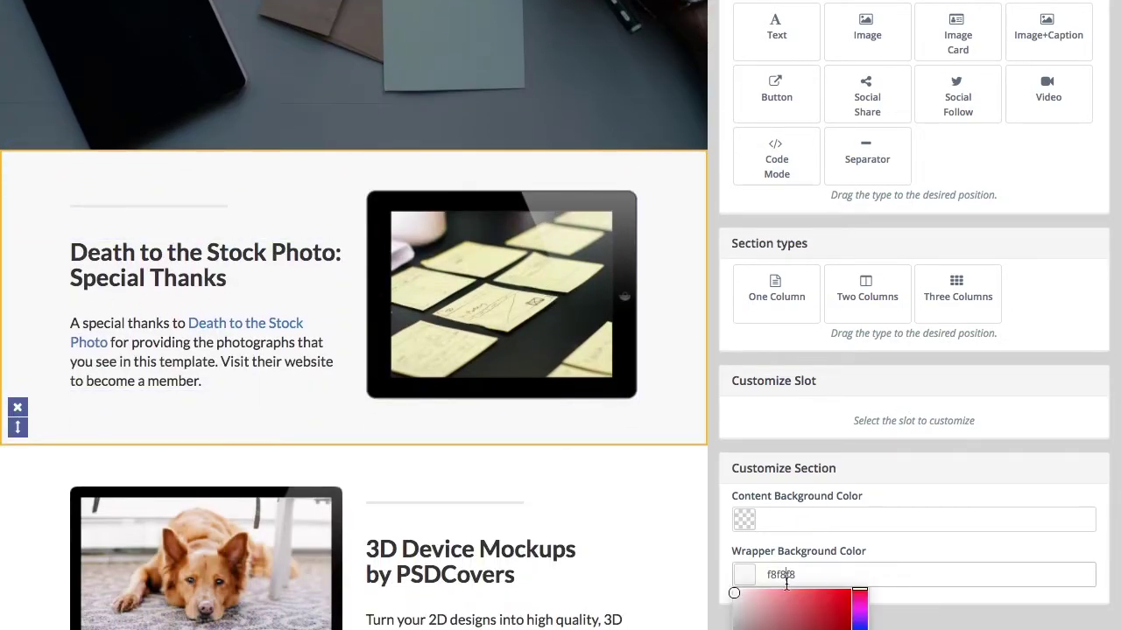
pyautogui.write('de4545')
pyautogui.moveTo(779, 605); pyautogui.dragTo(734, 605)
pyautogui.scroll(-10, 362, 391)
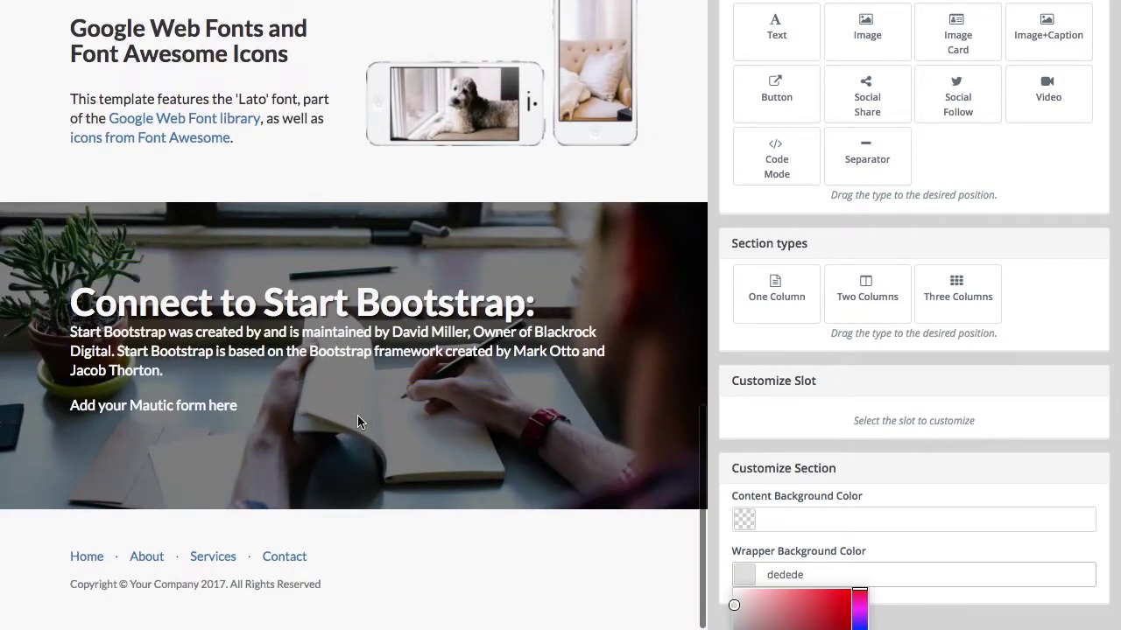
# Give the footer section a d1d1d1 wrapper background colour
pyautogui.click(500, 605)
pyautogui.click(790, 575)
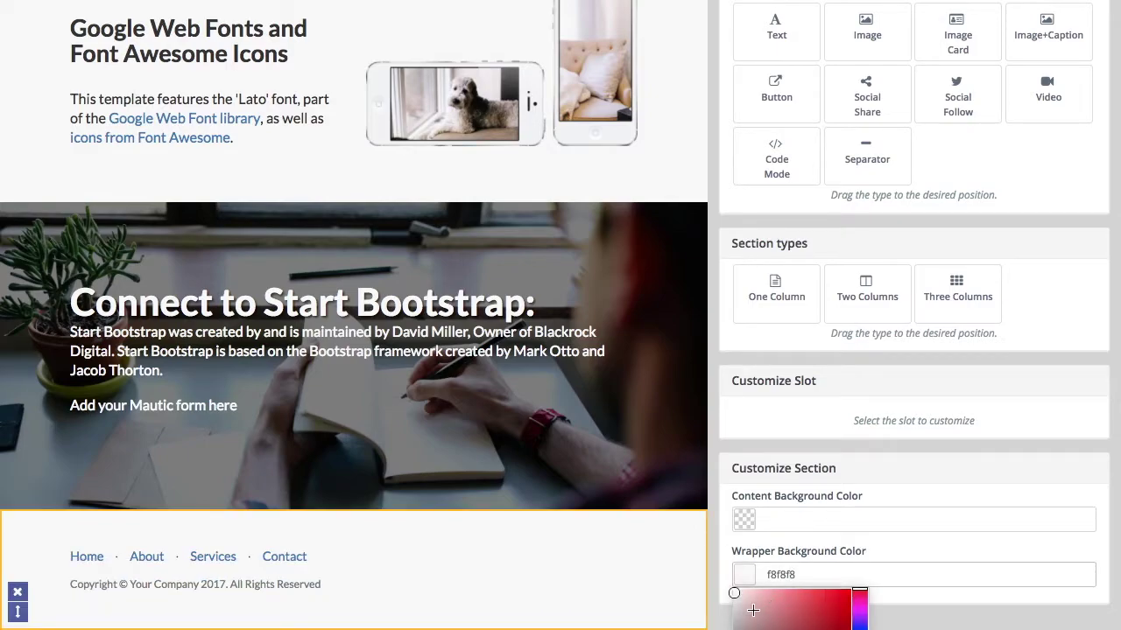
pyautogui.hotkey('ctrl', 'a')
pyautogui.write('d1d1d1')
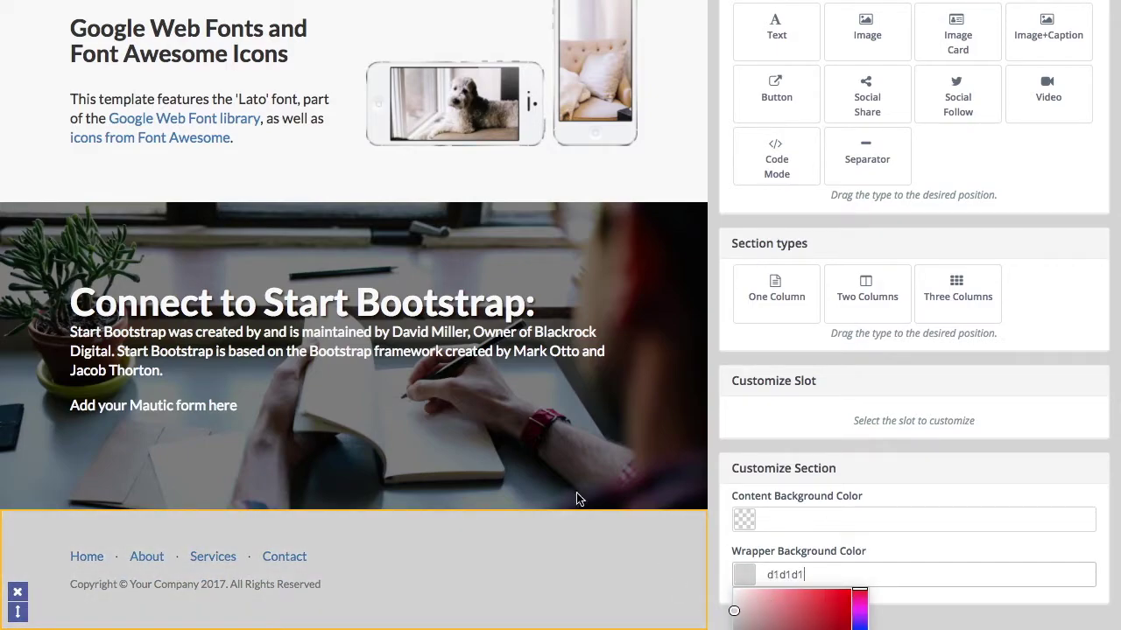
# Review the Connect, header and Death to the Stock Photo sections, then open the header text
pyautogui.click(542, 468)
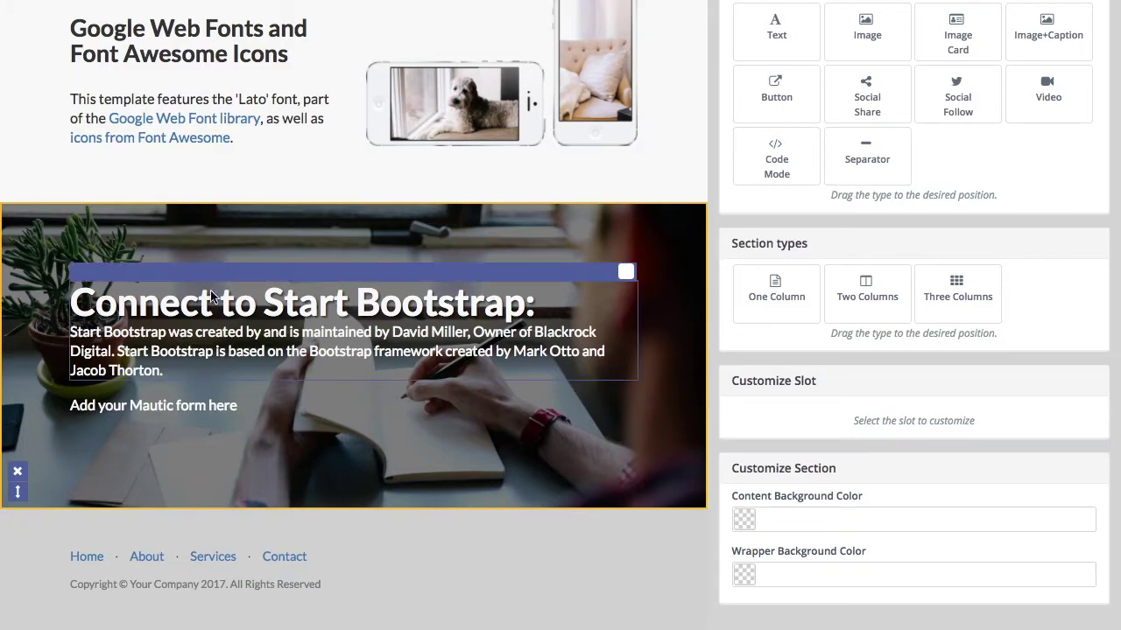
pyautogui.scroll(5, 164, 296)
pyautogui.scroll(20, 164, 296)
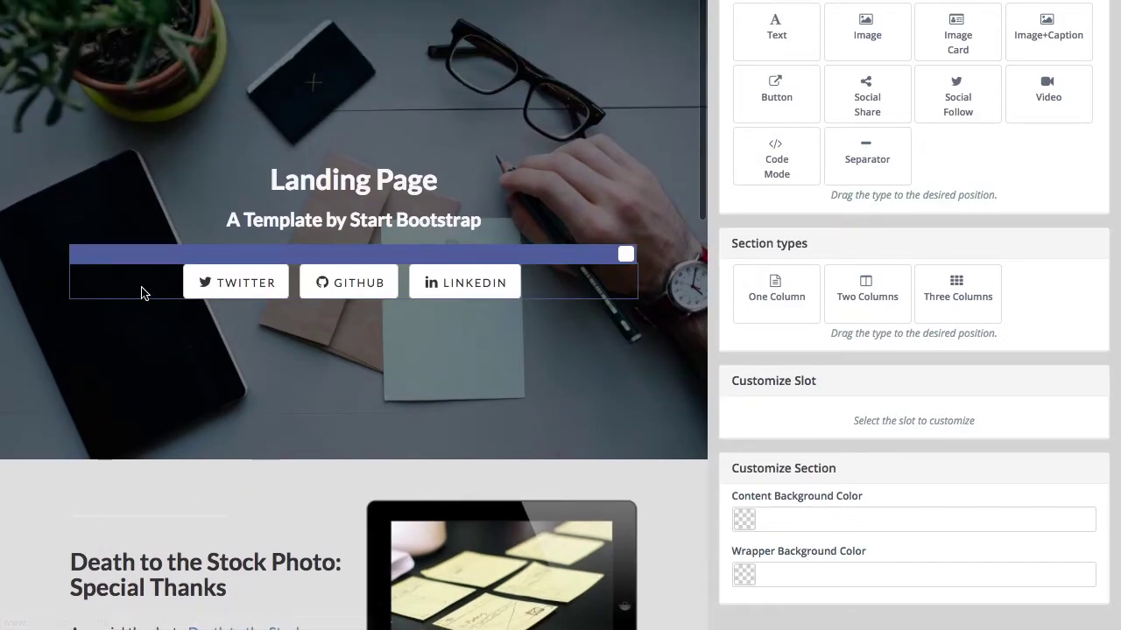
pyautogui.click(47, 331)
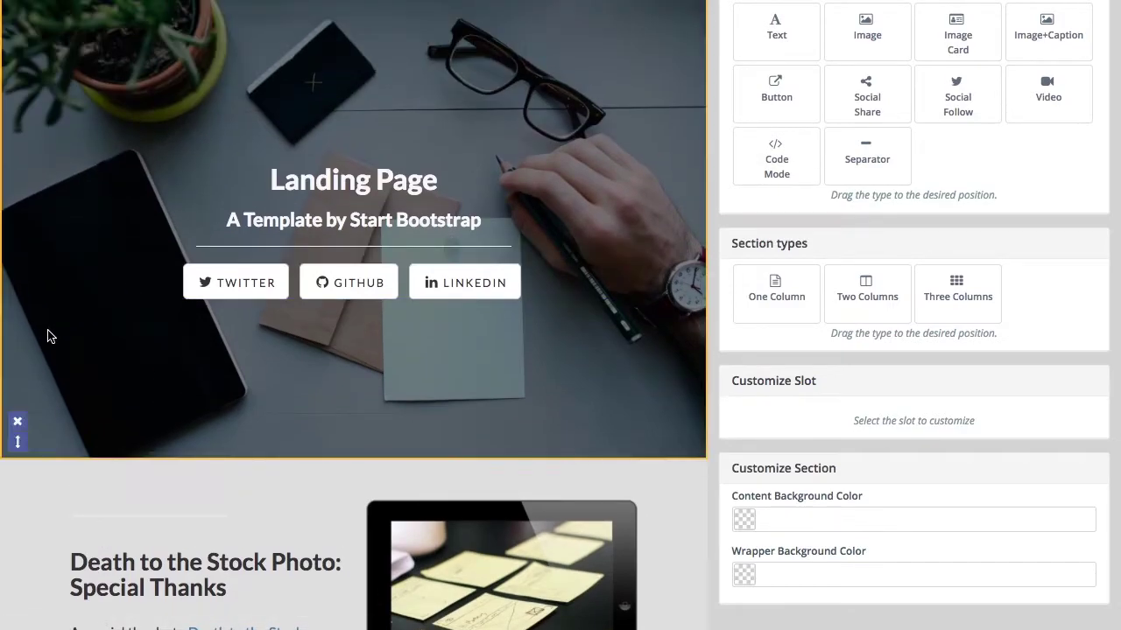
pyautogui.scroll(-6, 47, 333)
pyautogui.click(29, 306)
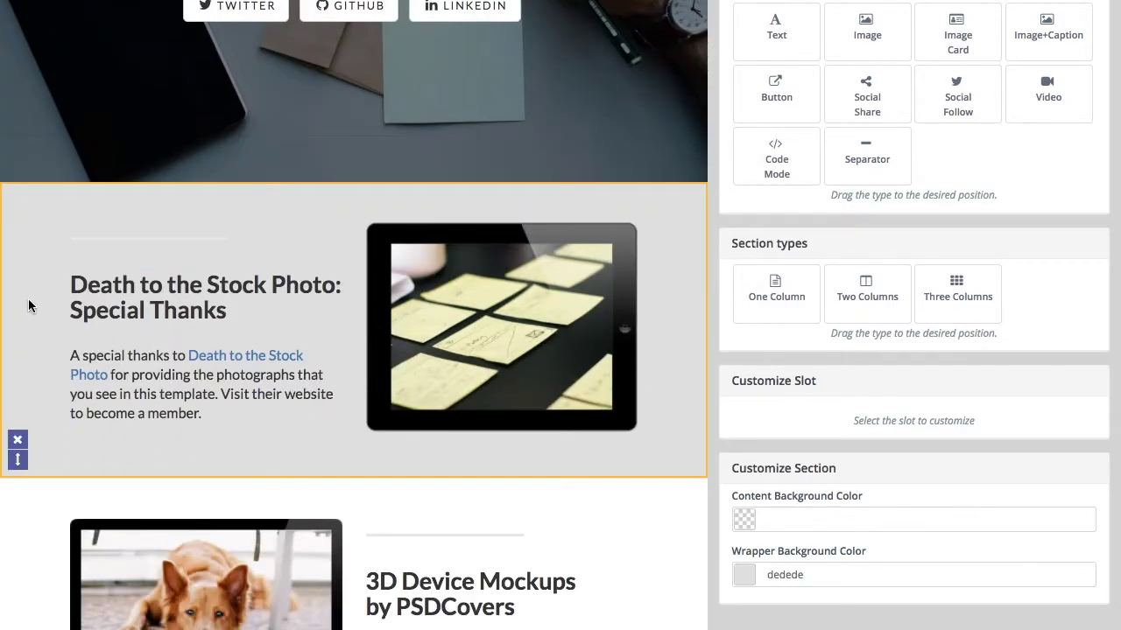
pyautogui.scroll(-2, 29, 306)
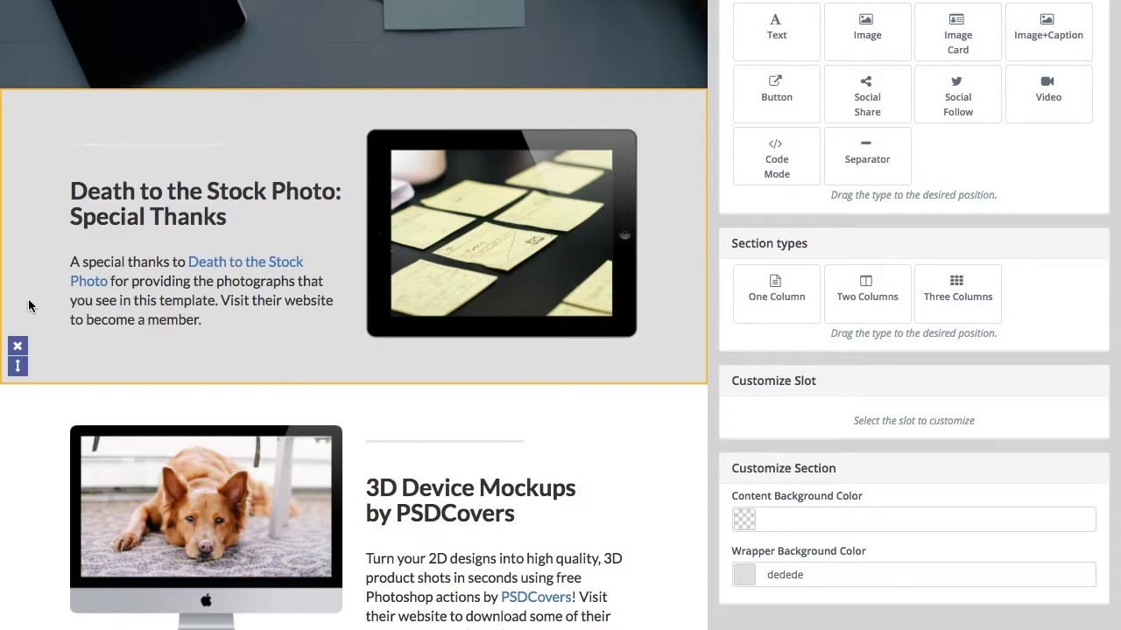
pyautogui.scroll(8, 28, 306)
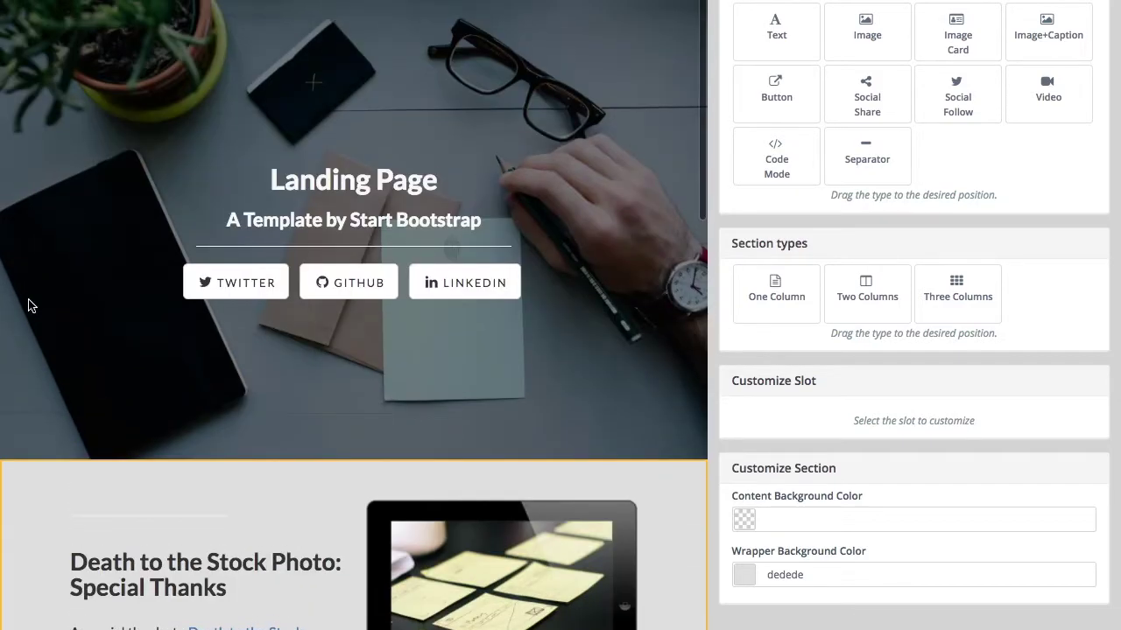
pyautogui.click(286, 156)
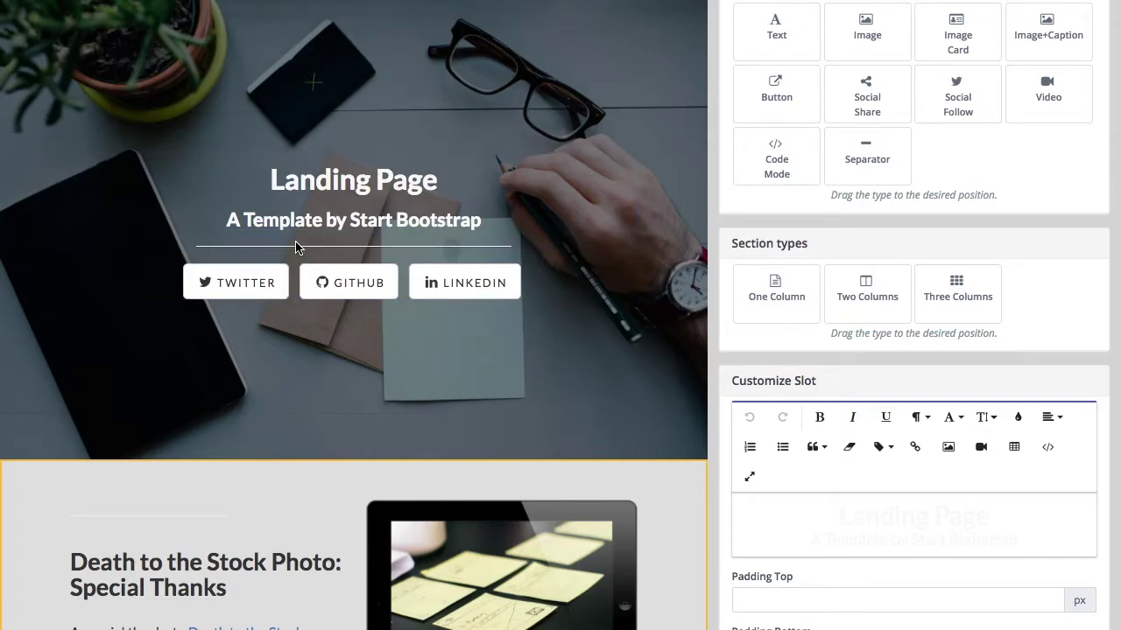
# Inspect the Death to the Stock Photo text slot and the iPad image settings
pyautogui.scroll(-3, 272, 289)
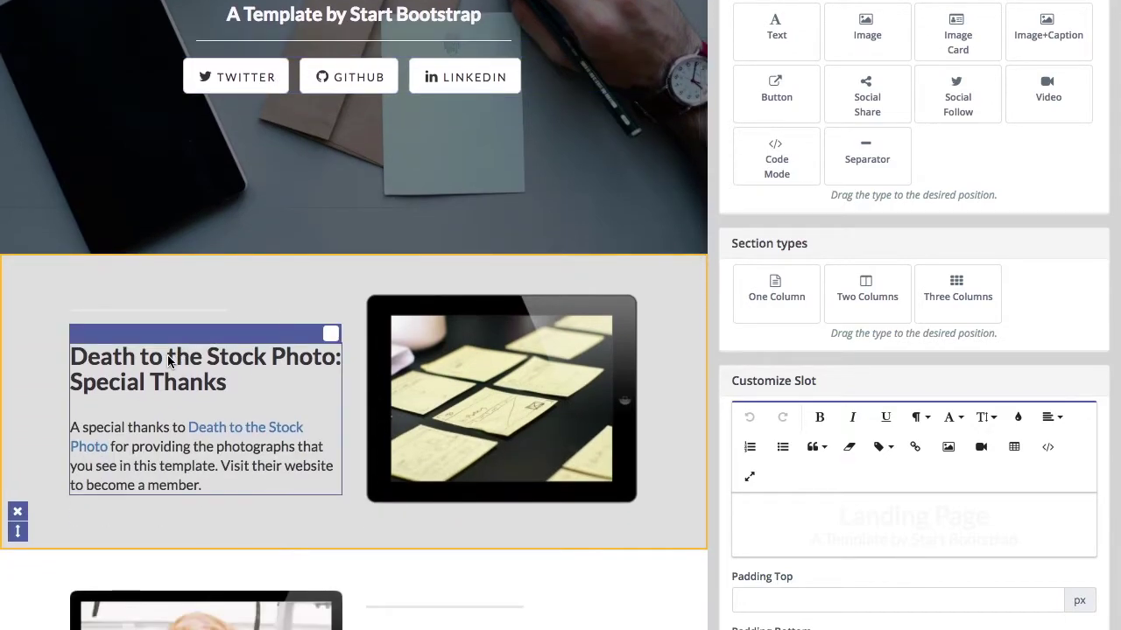
pyautogui.click(168, 355)
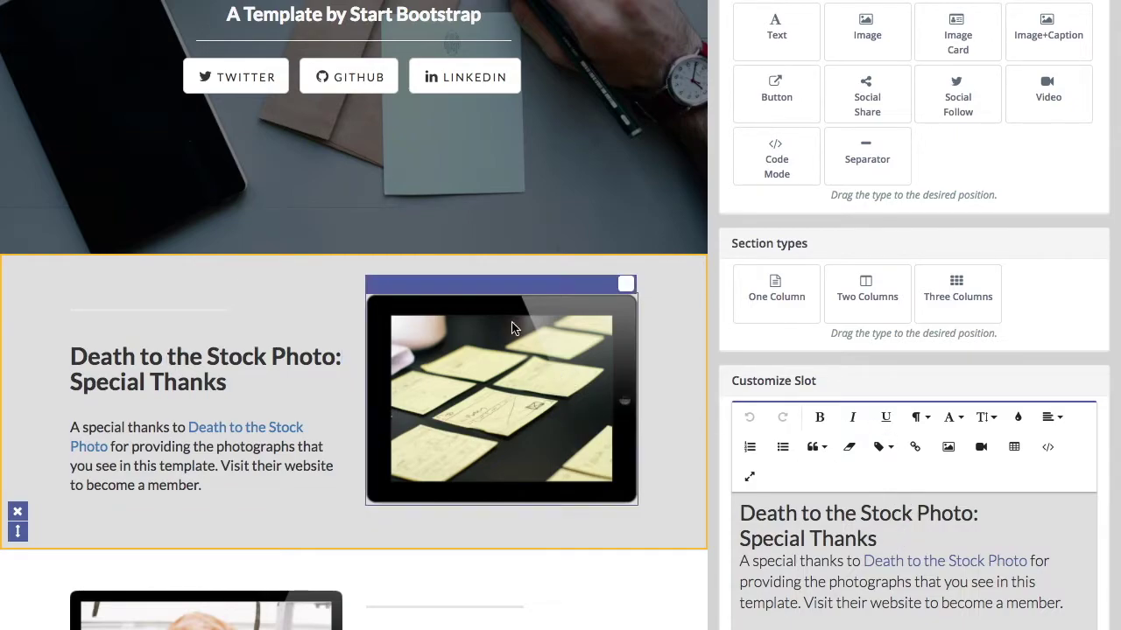
pyautogui.click(501, 289)
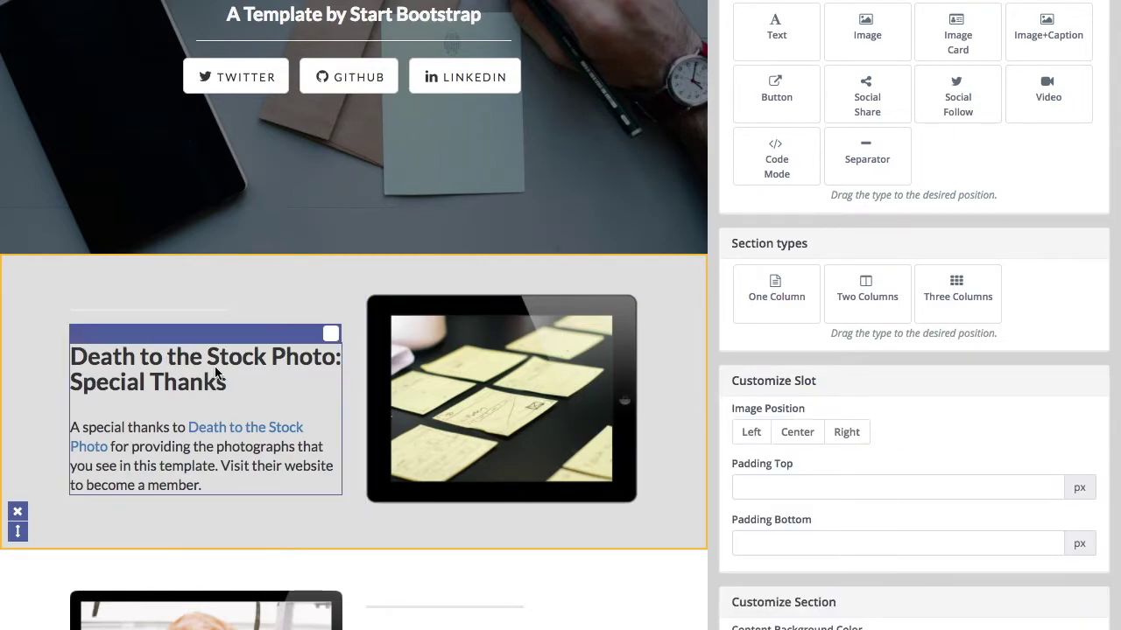
pyautogui.scroll(-3, 302, 381)
# Prepend 'Say whatever you want.' to the 3D Device Mockups paragraph
pyautogui.click(424, 372)
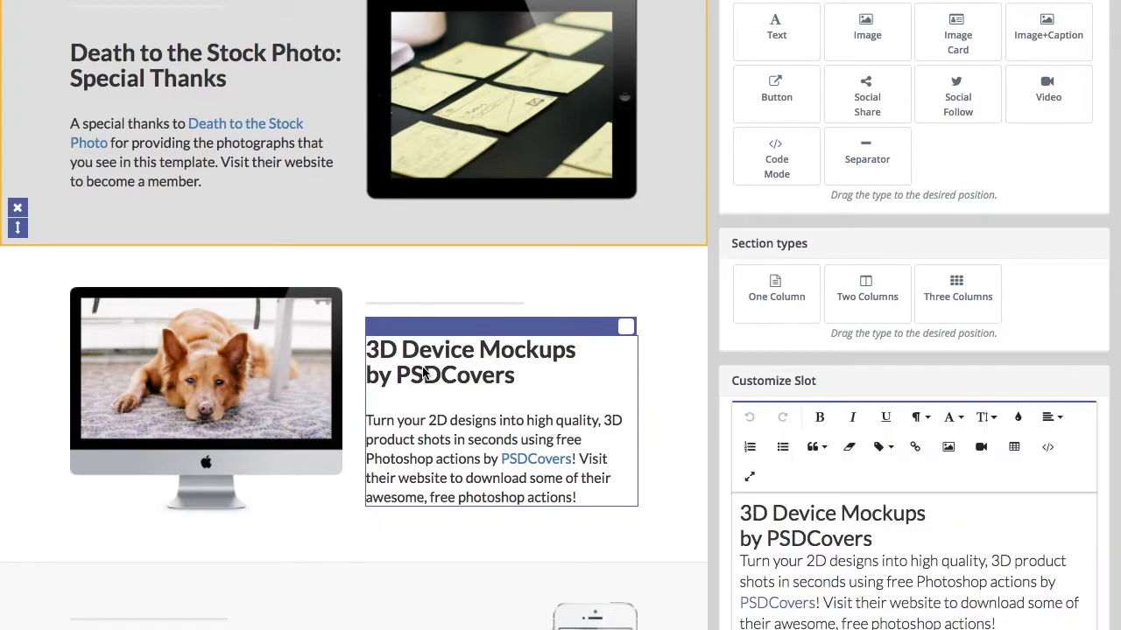
pyautogui.click(739, 561)
pyautogui.write('Say whatever yo')
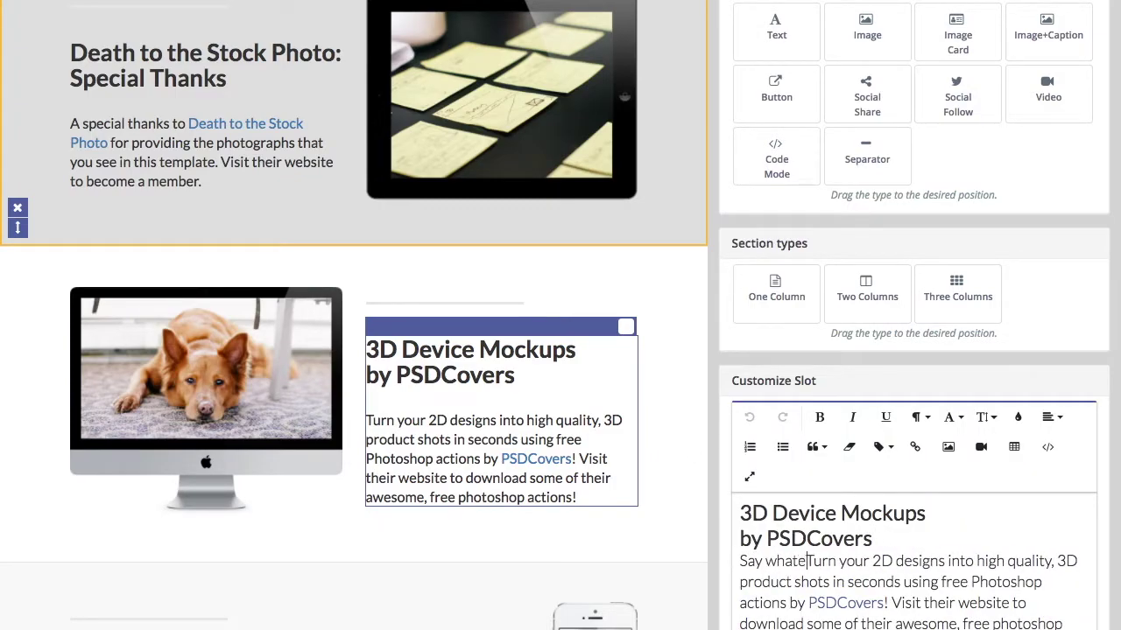
pyautogui.write('u want.')
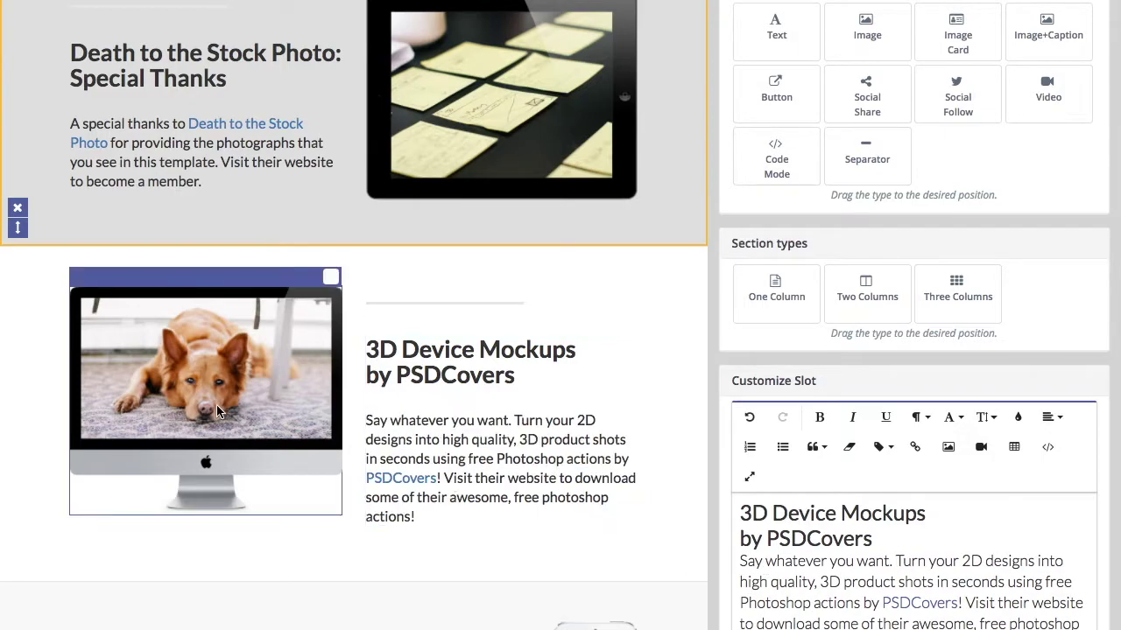
pyautogui.scroll(-3, 940, 386)
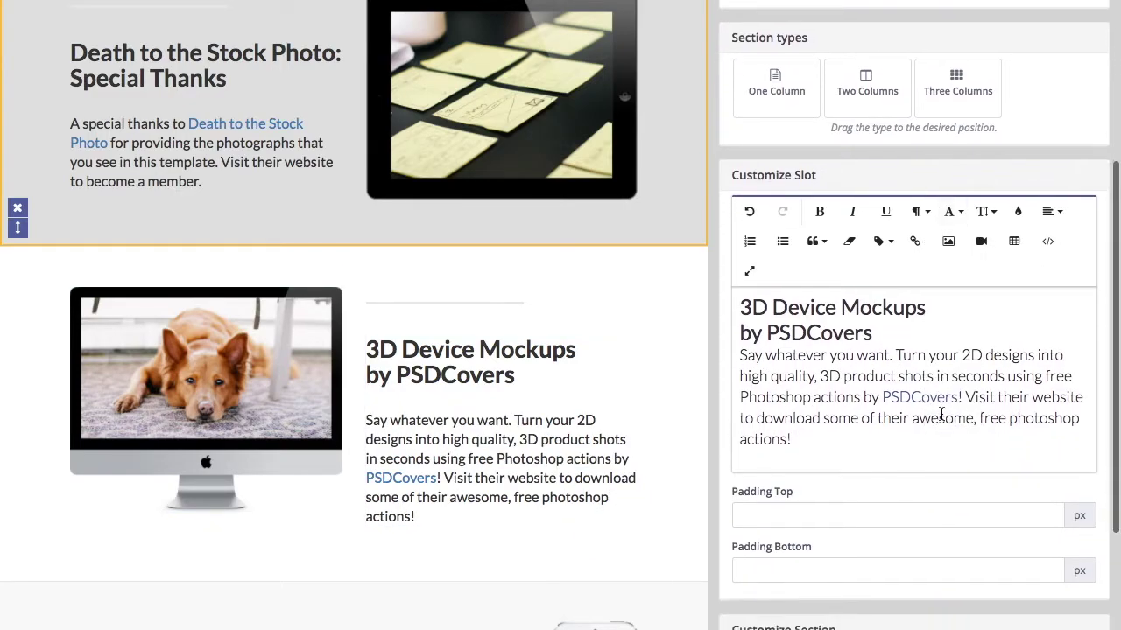
pyautogui.scroll(3, 918, 313)
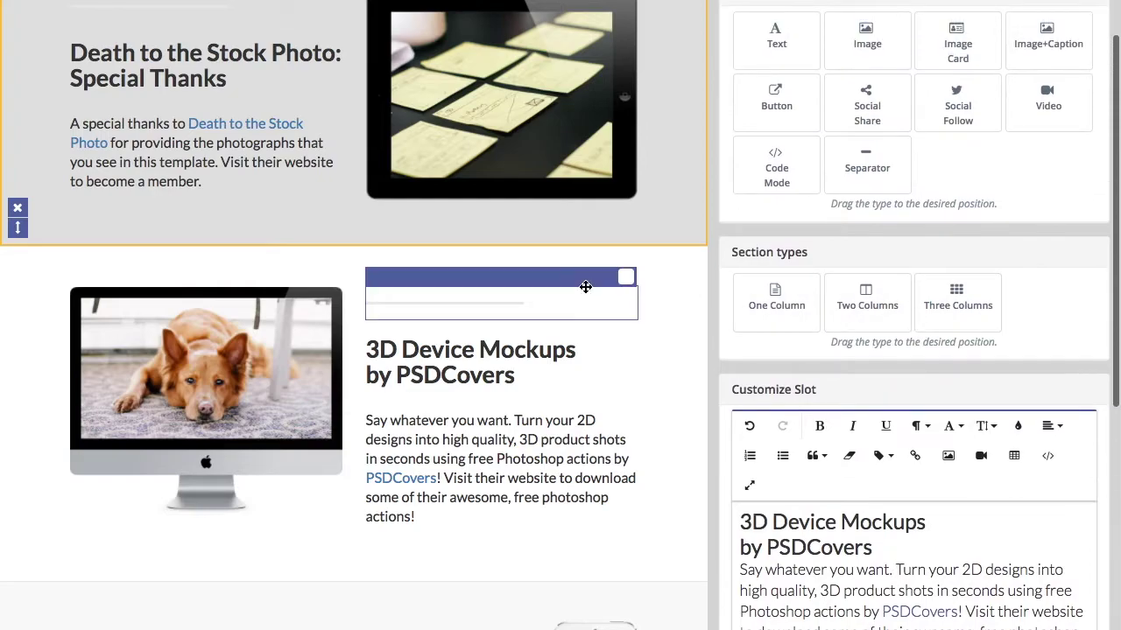
pyautogui.scroll(2, 586, 293)
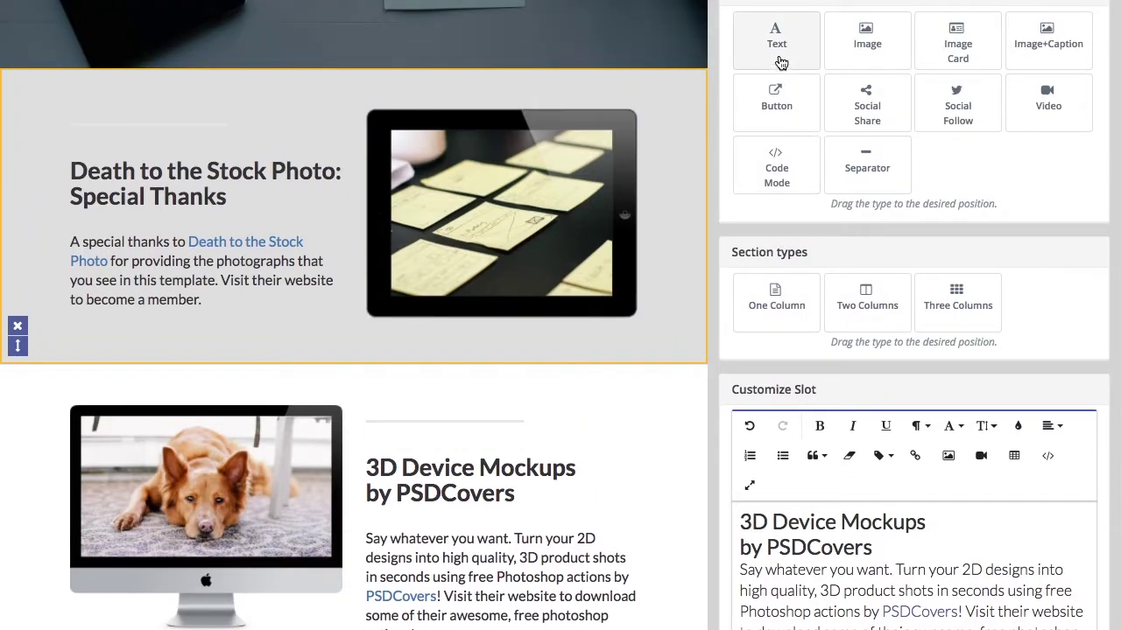
# Drop a Text slot above the iPad image and select its 'Insert text here' block
pyautogui.moveTo(779, 61); pyautogui.dragTo(441, 324)
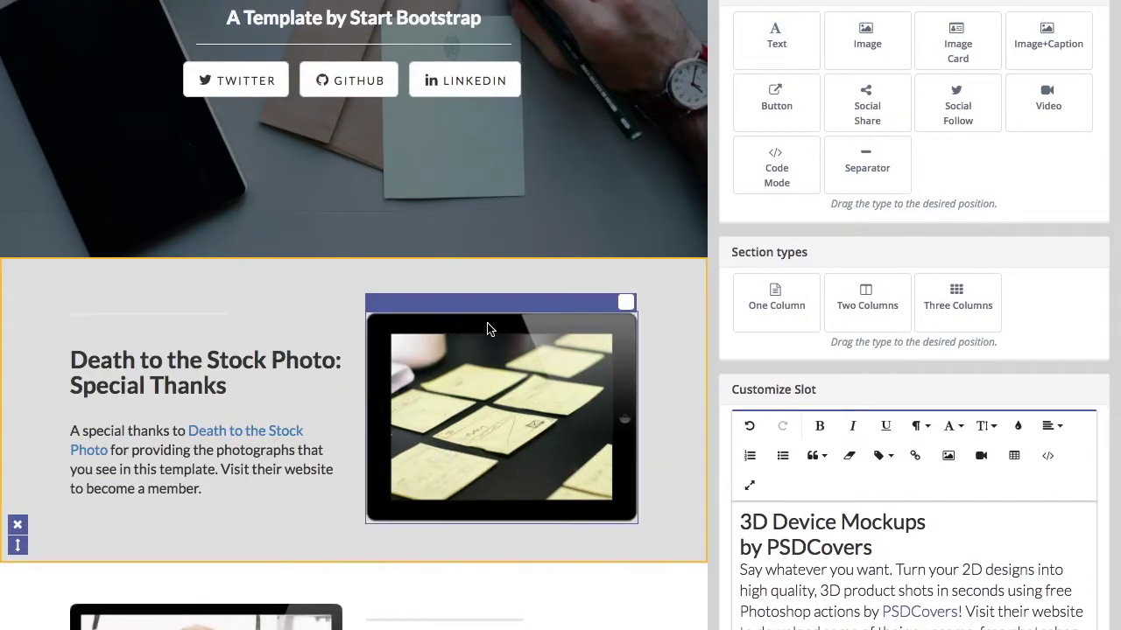
pyautogui.click(396, 299)
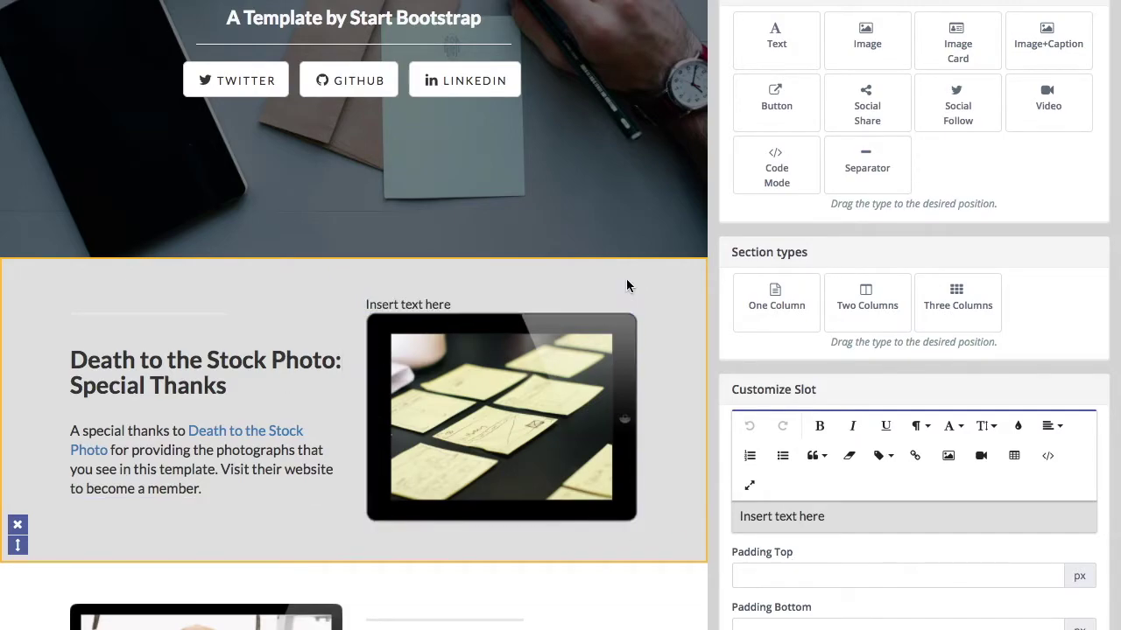
pyautogui.scroll(3, 197, 385)
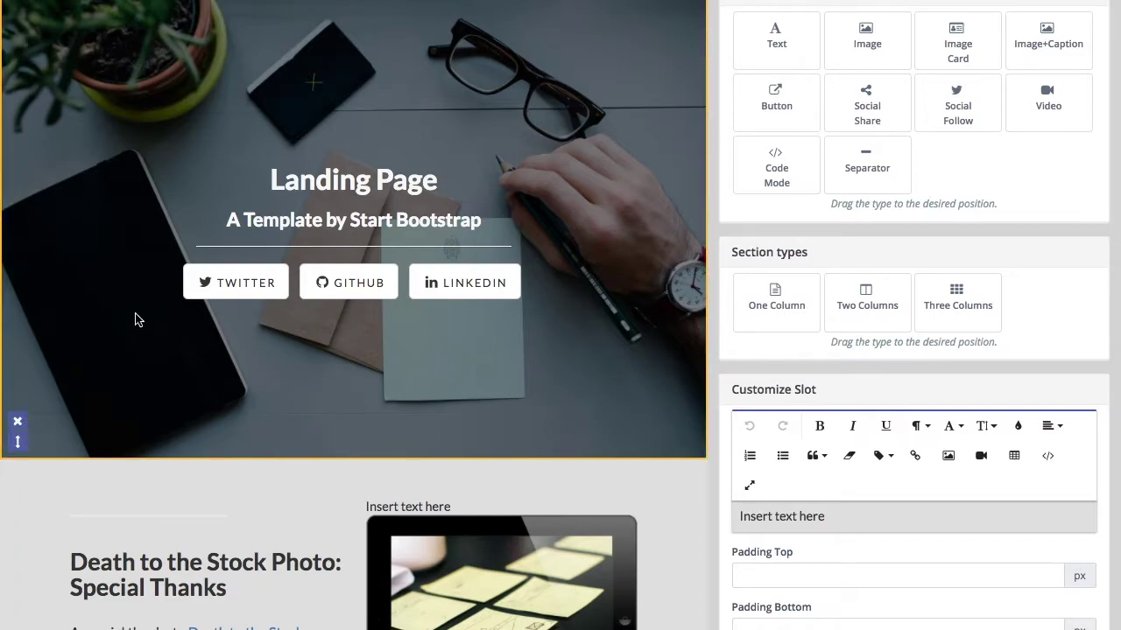
pyautogui.scroll(-1, 135, 320)
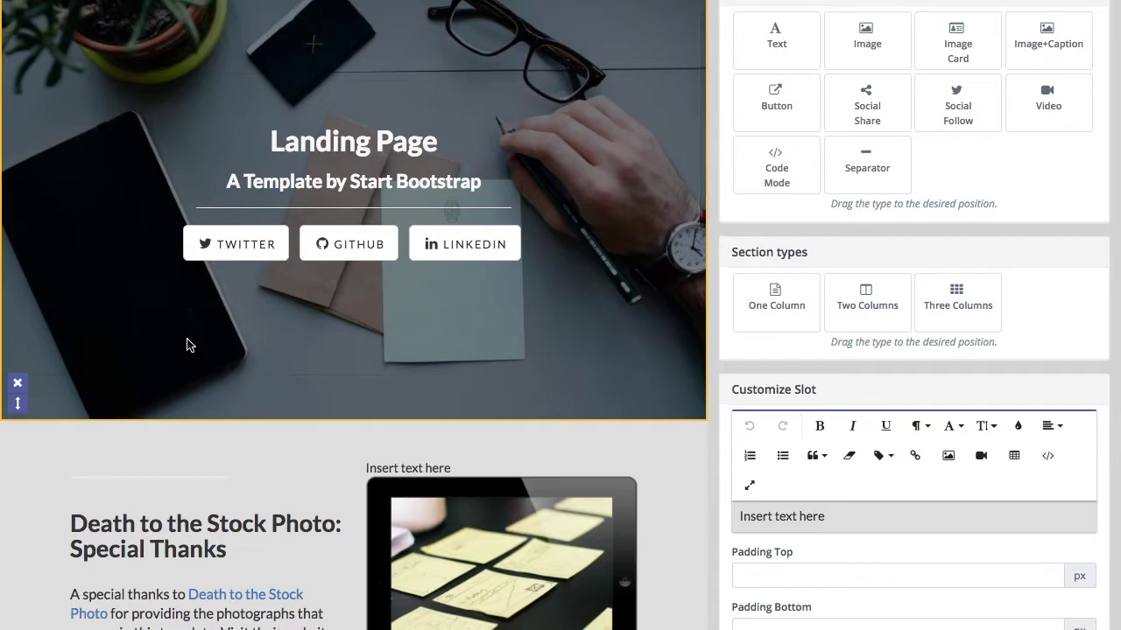
pyautogui.scroll(-5, 186, 345)
pyautogui.scroll(-5, 187, 345)
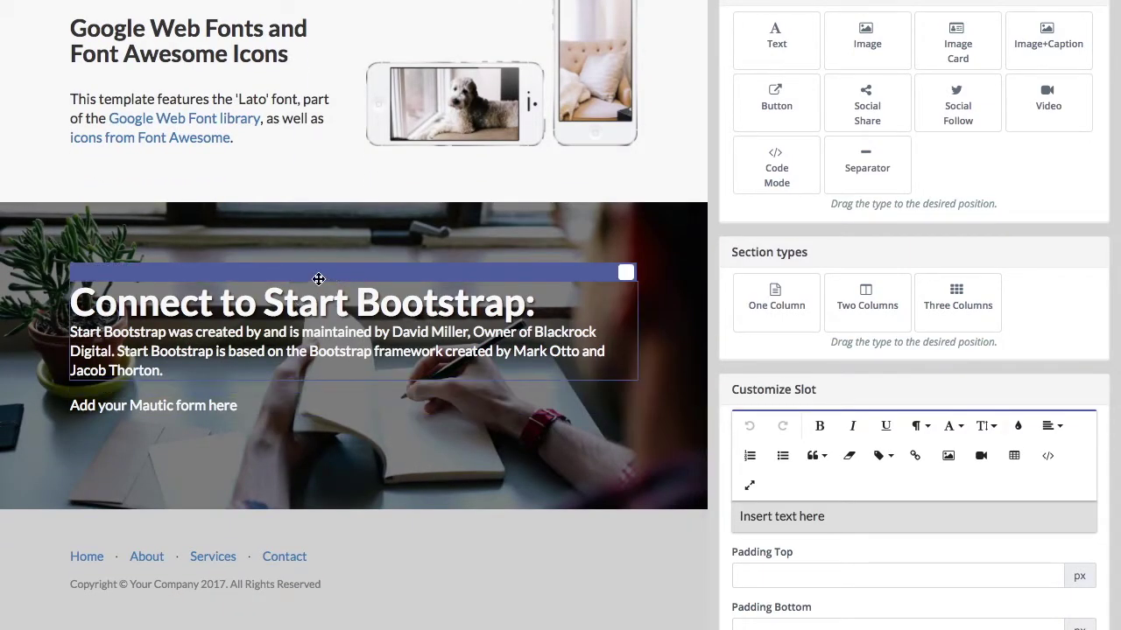
pyautogui.scroll(3, 273, 323)
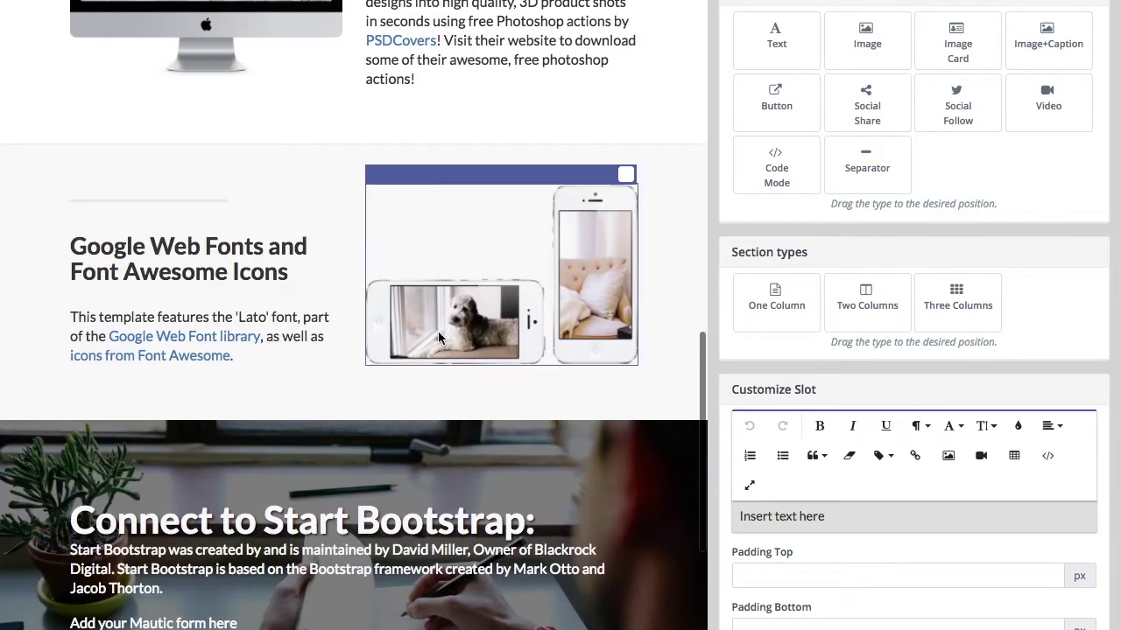
pyautogui.click(440, 338)
pyautogui.click(225, 322)
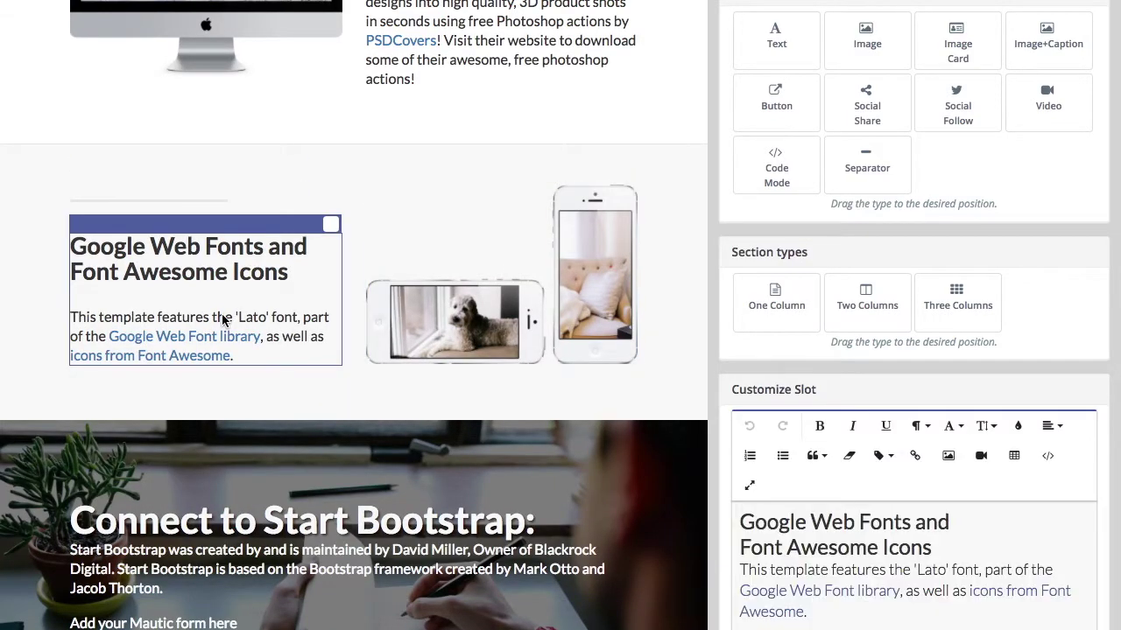
pyautogui.scroll(-3, 223, 321)
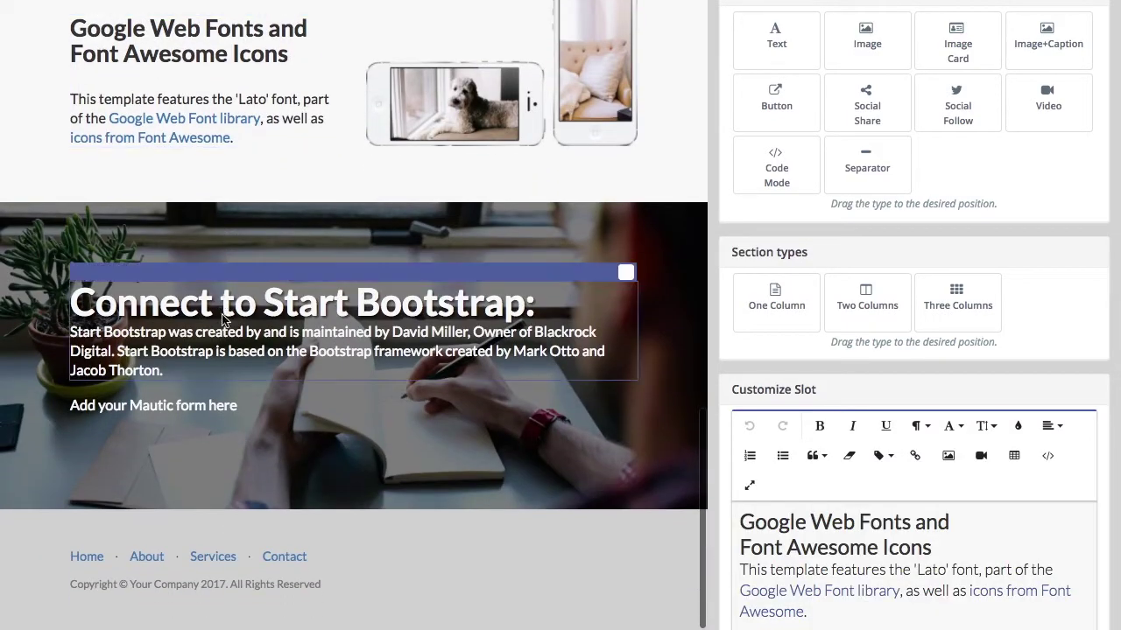
pyautogui.click(224, 390)
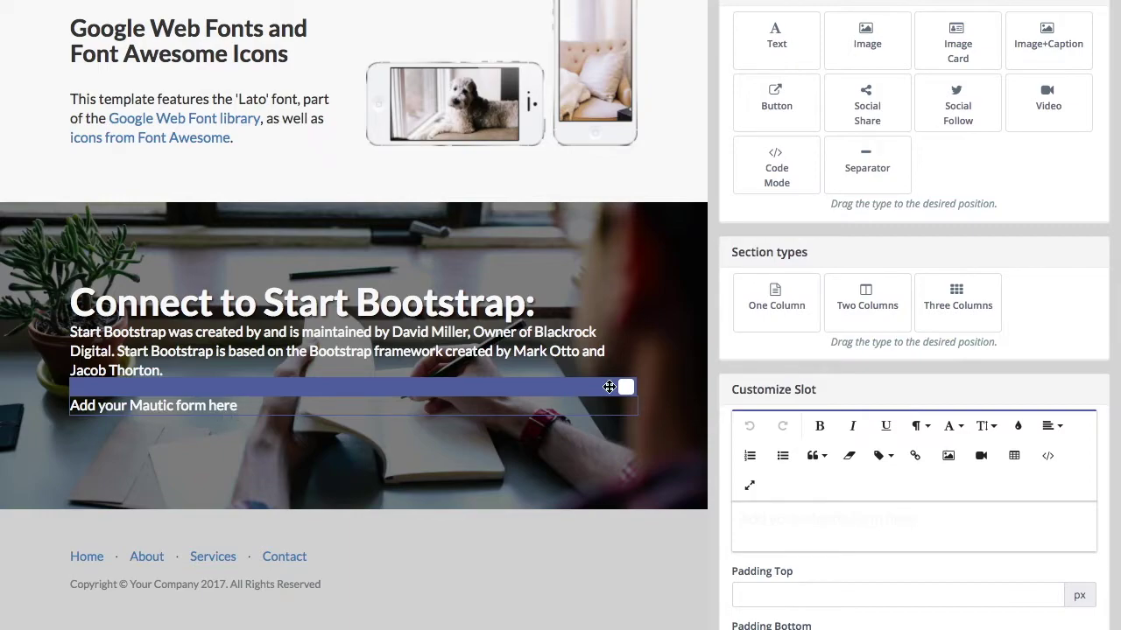
pyautogui.scroll(2, 609, 387)
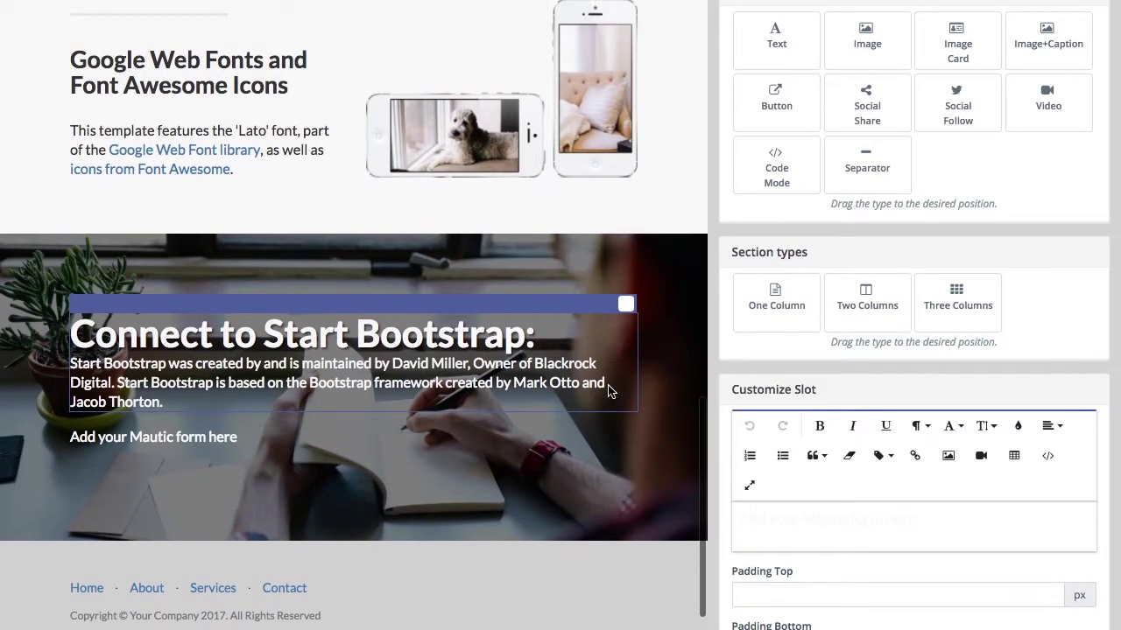
pyautogui.scroll(1, 610, 392)
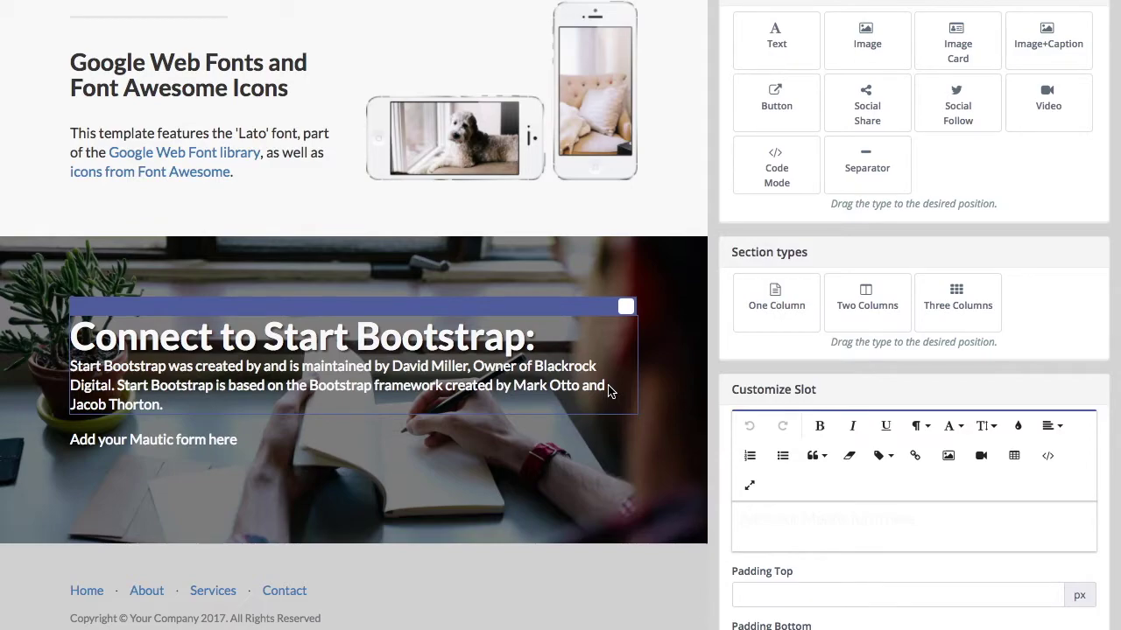
pyautogui.scroll(15, 609, 388)
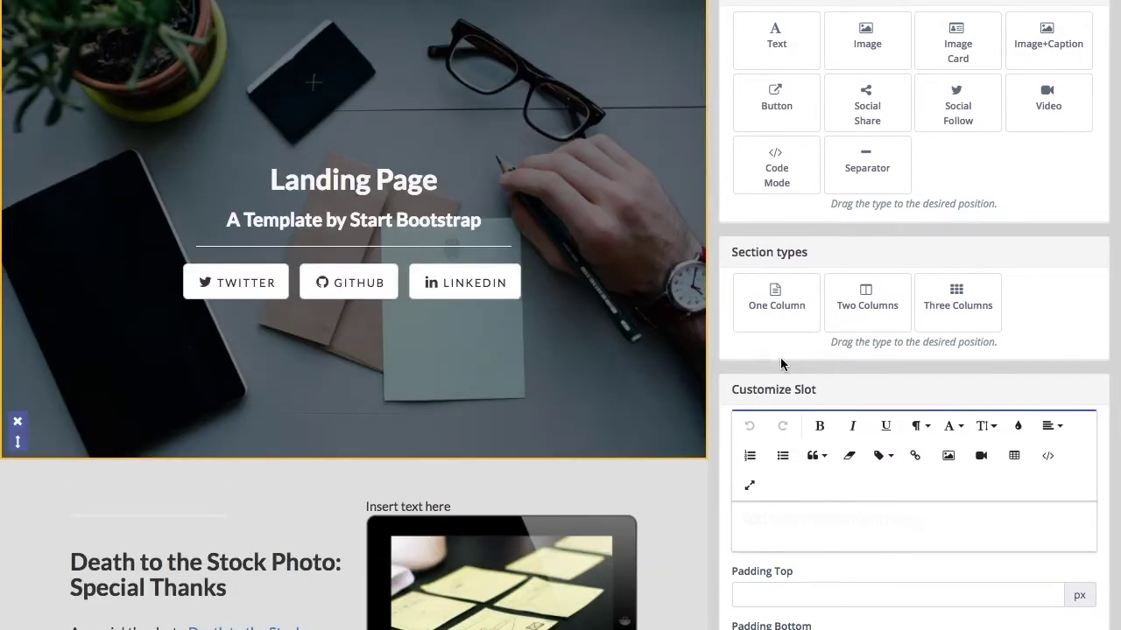
pyautogui.scroll(1, 780, 358)
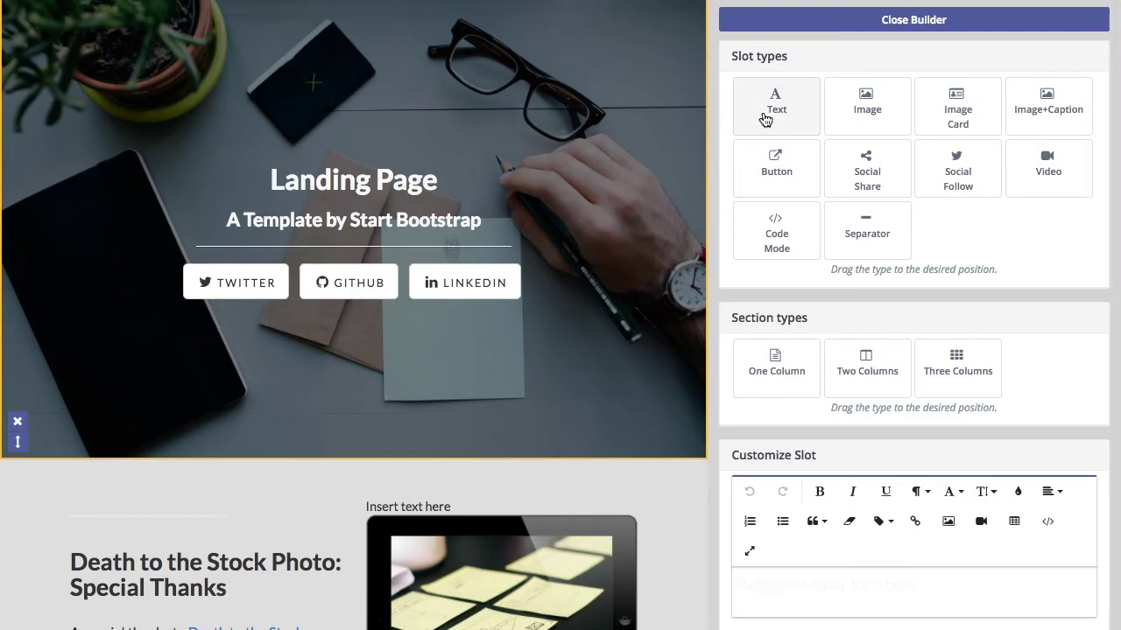
# Close the builder, cancel the unsaved page, and begin a standalone form named Test form
pyautogui.click(779, 34)
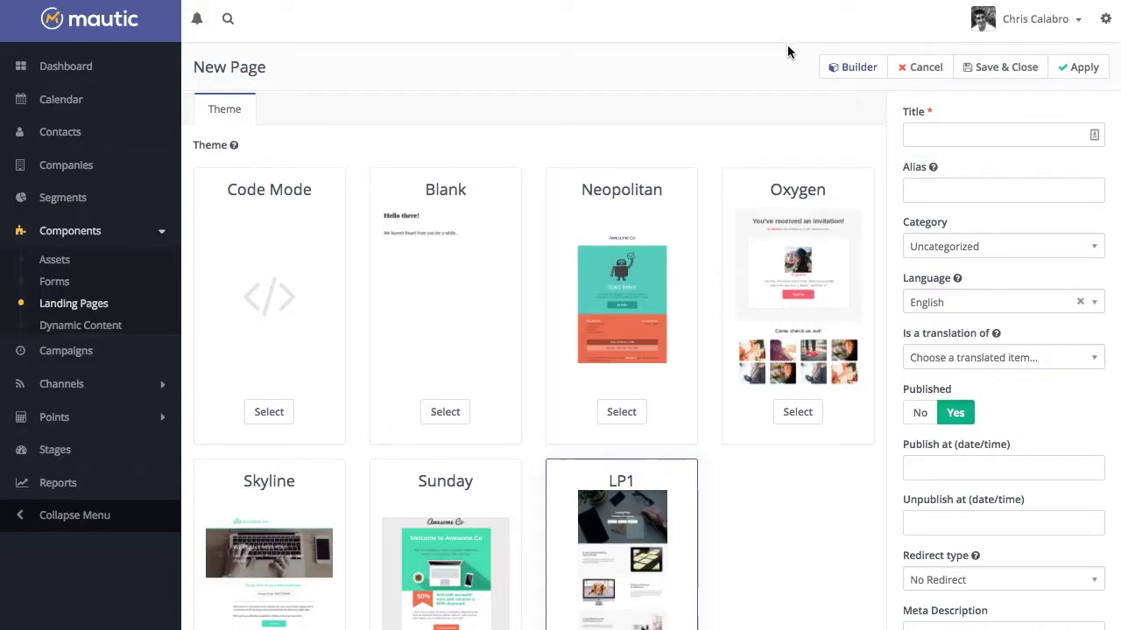
pyautogui.click(915, 67)
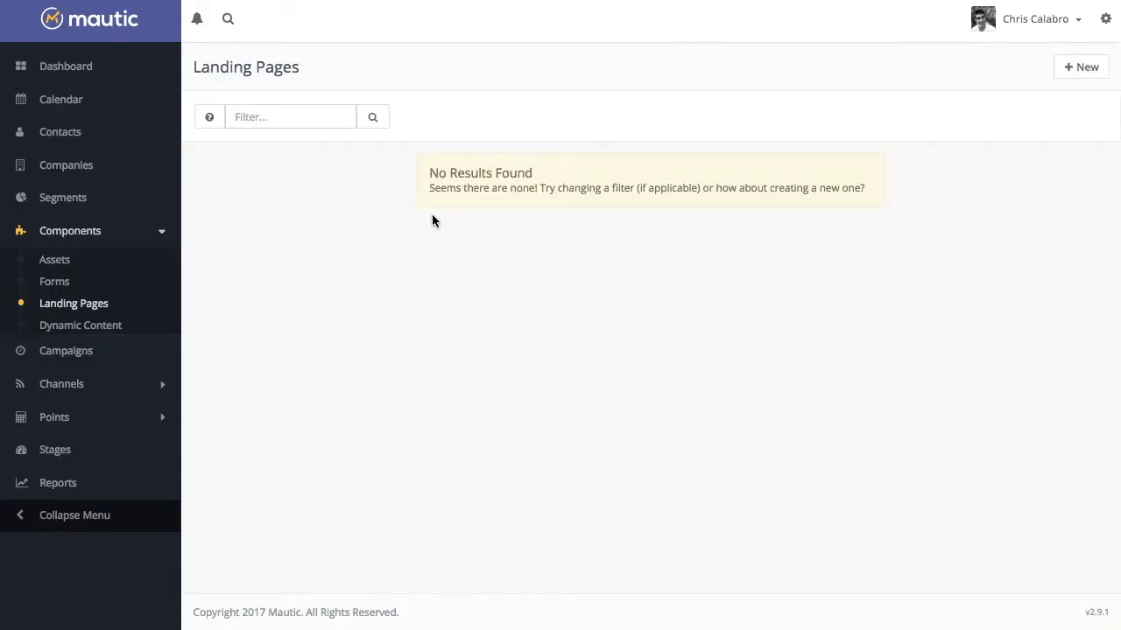
pyautogui.click(59, 283)
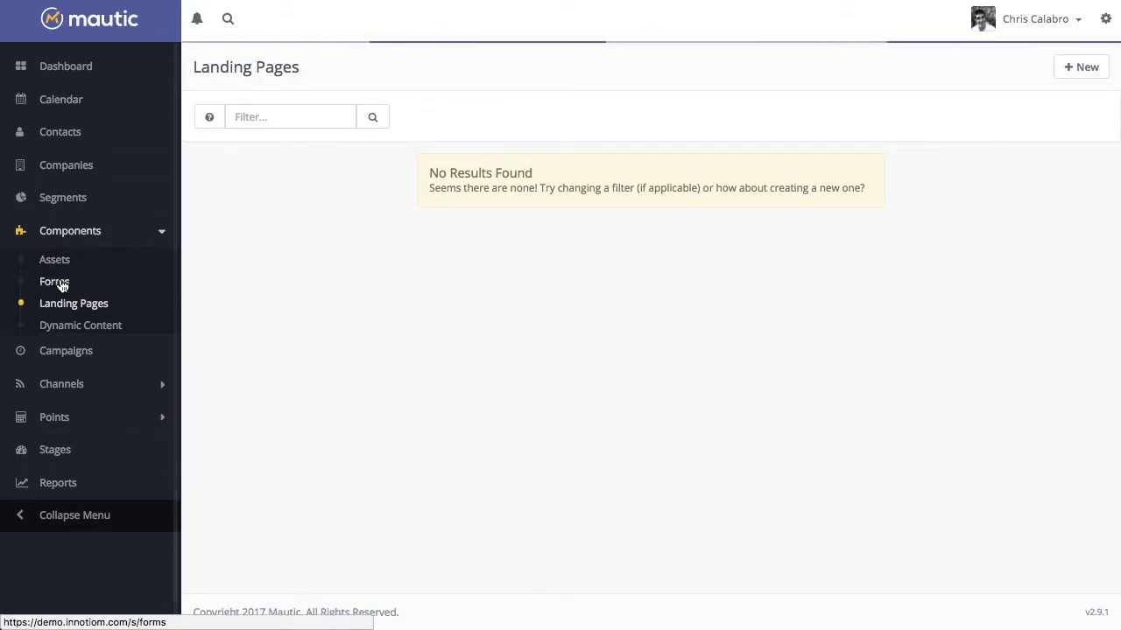
pyautogui.click(1070, 70)
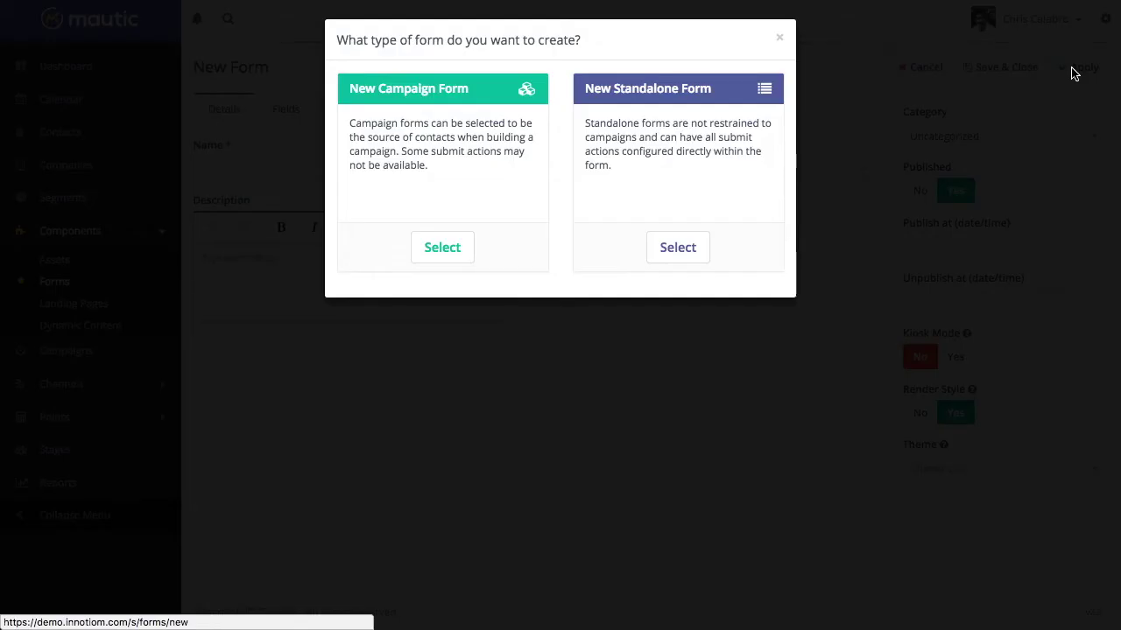
pyautogui.click(685, 253)
pyautogui.click(366, 169)
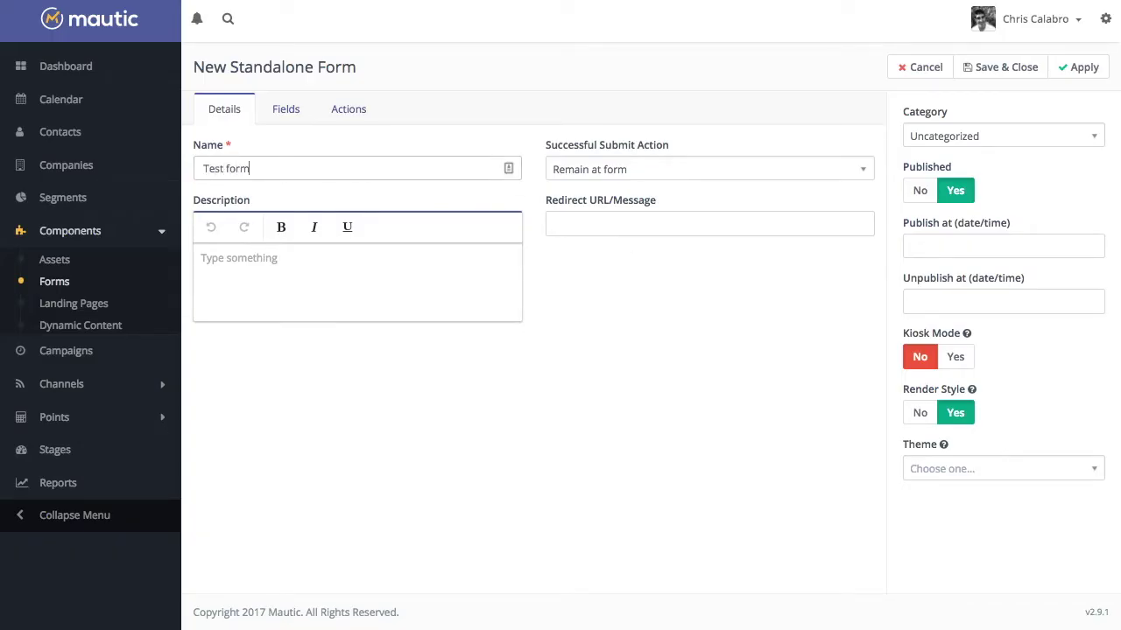
# Add a First Name text field mapped to the contact's First Name
pyautogui.click(277, 113)
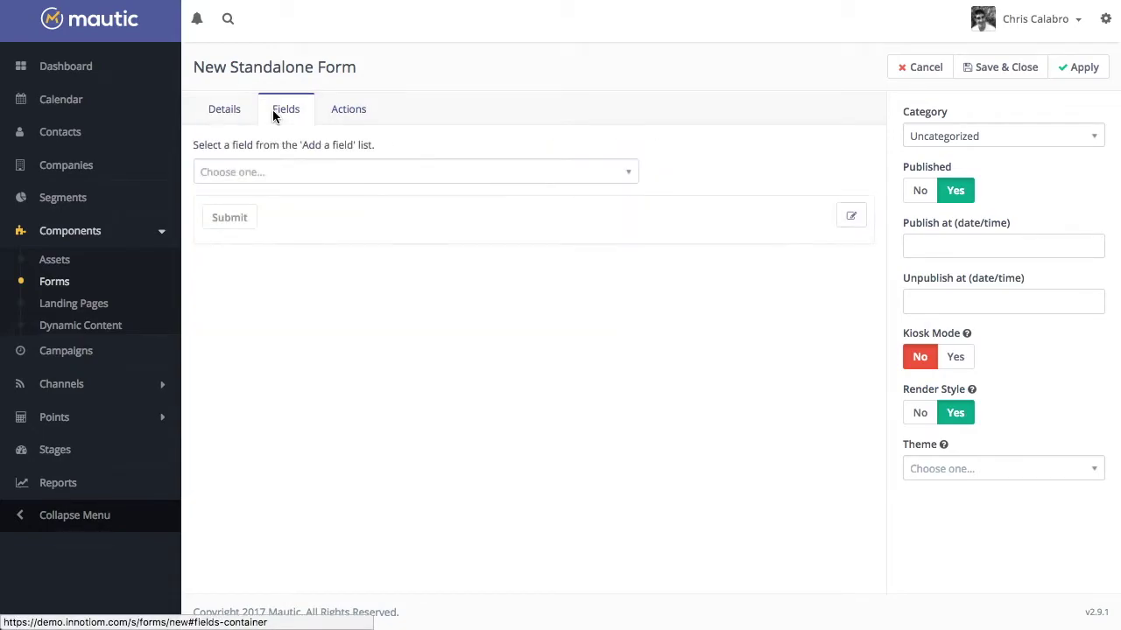
pyautogui.click(271, 181)
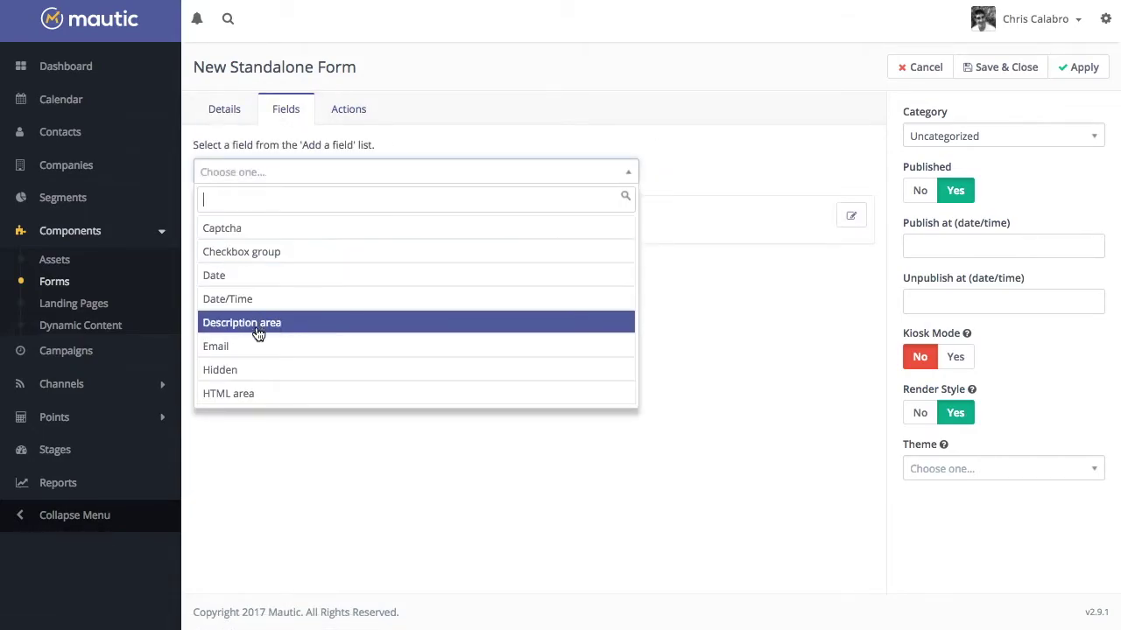
pyautogui.scroll(-2, 259, 366)
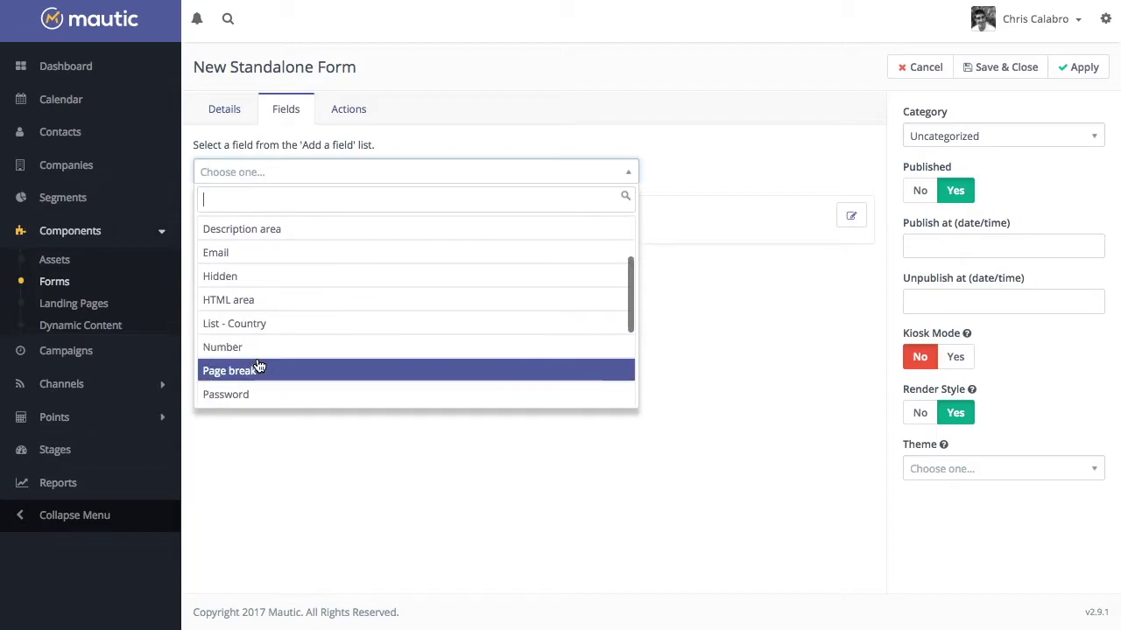
pyautogui.scroll(-3, 256, 366)
pyautogui.click(281, 374)
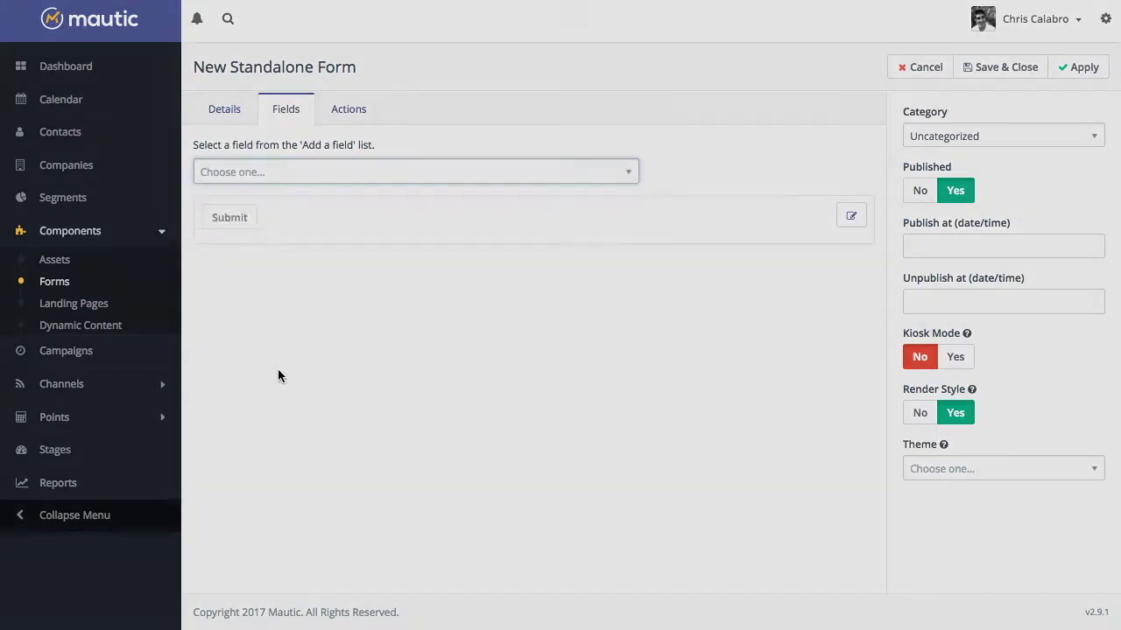
pyautogui.click(393, 143)
pyautogui.write('First Name')
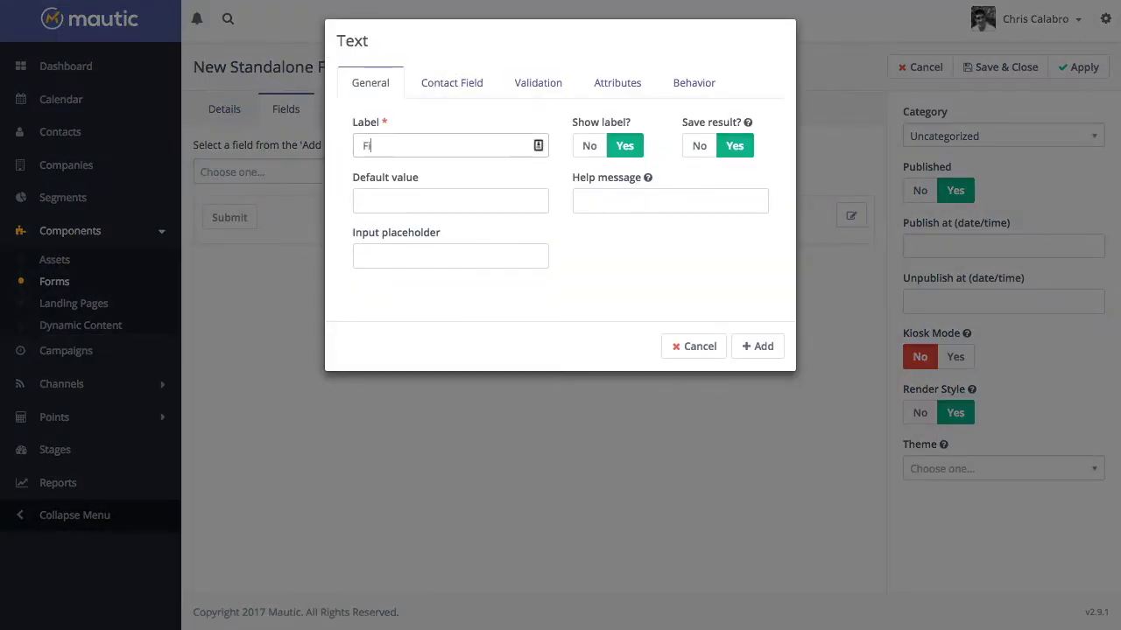
pyautogui.click(437, 83)
pyautogui.click(437, 154)
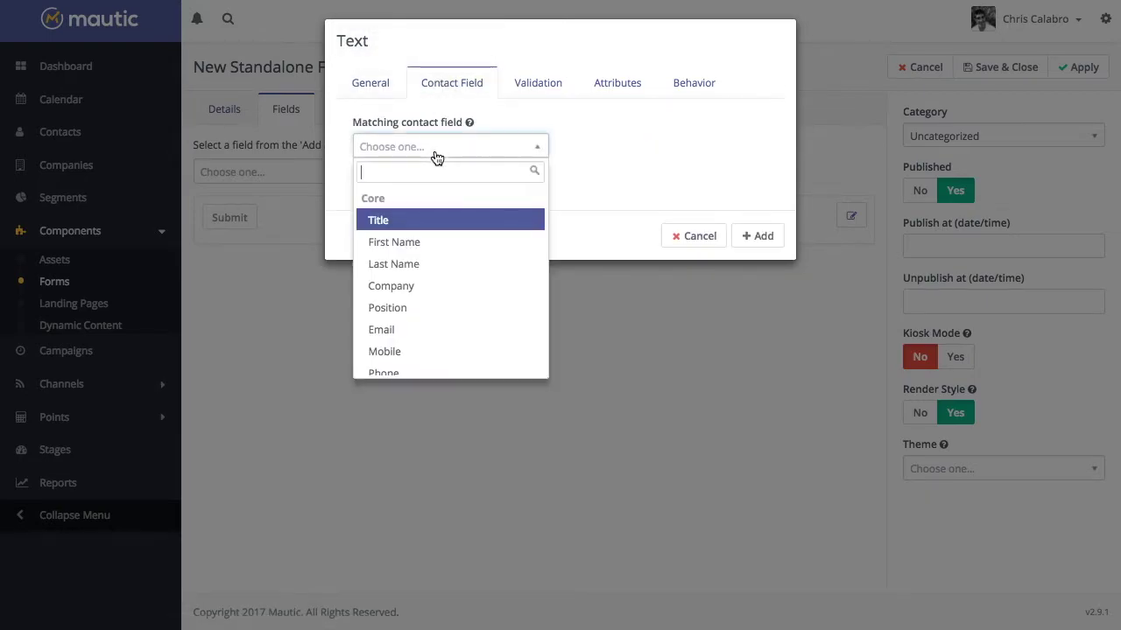
pyautogui.click(417, 242)
pyautogui.click(764, 236)
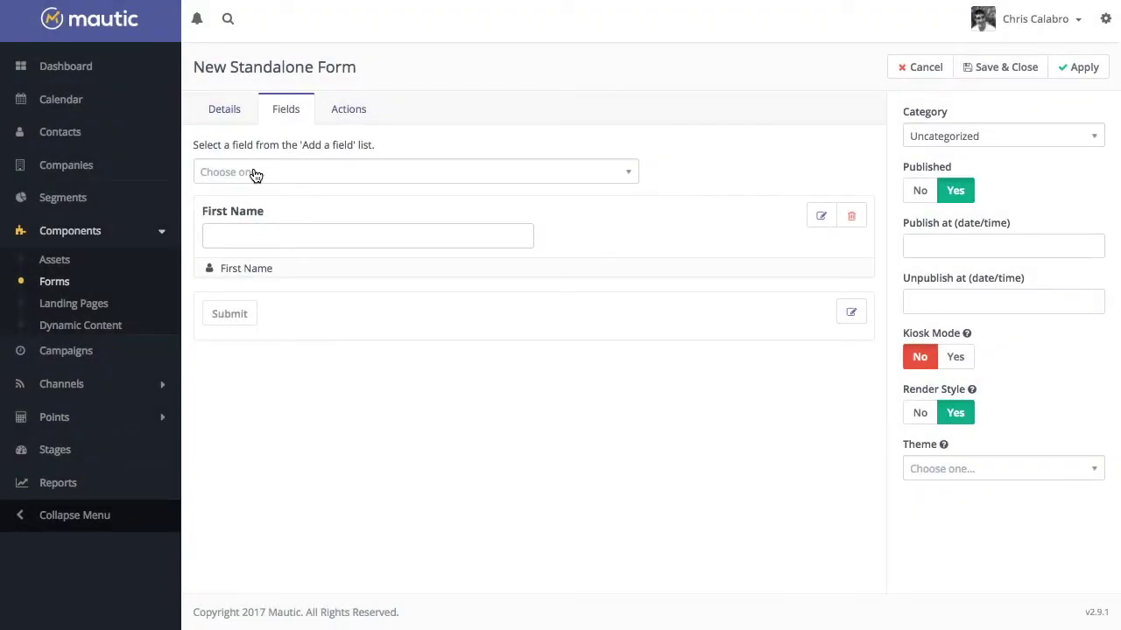
# Add an Email Address email field mapped to the contact's Email
pyautogui.click(255, 175)
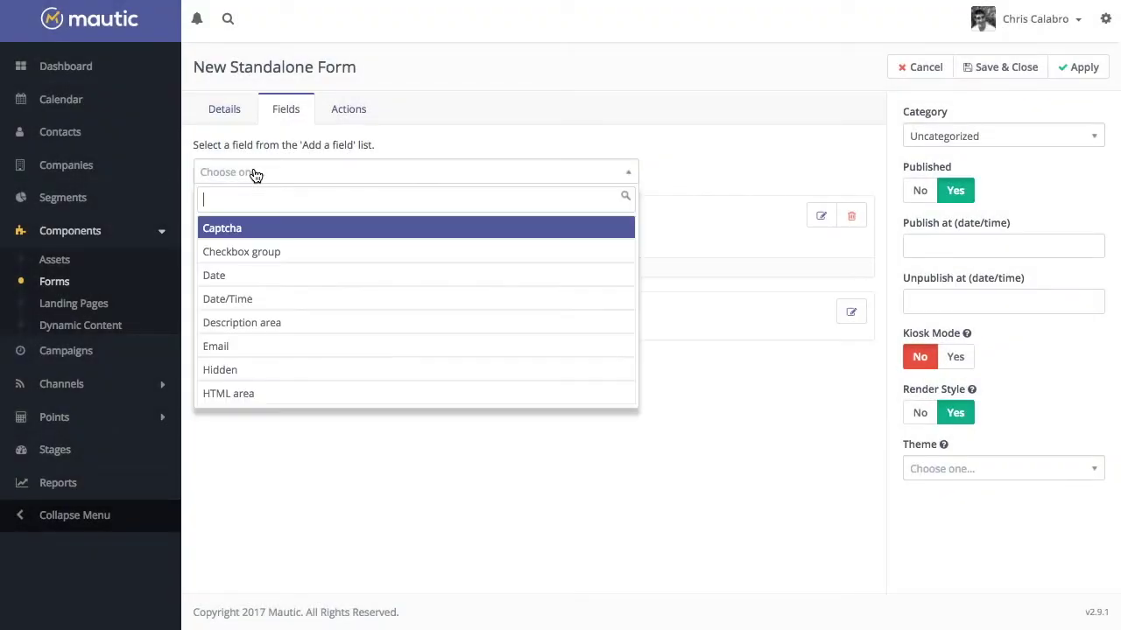
pyautogui.click(223, 348)
pyautogui.click(402, 153)
pyautogui.write('Email Address')
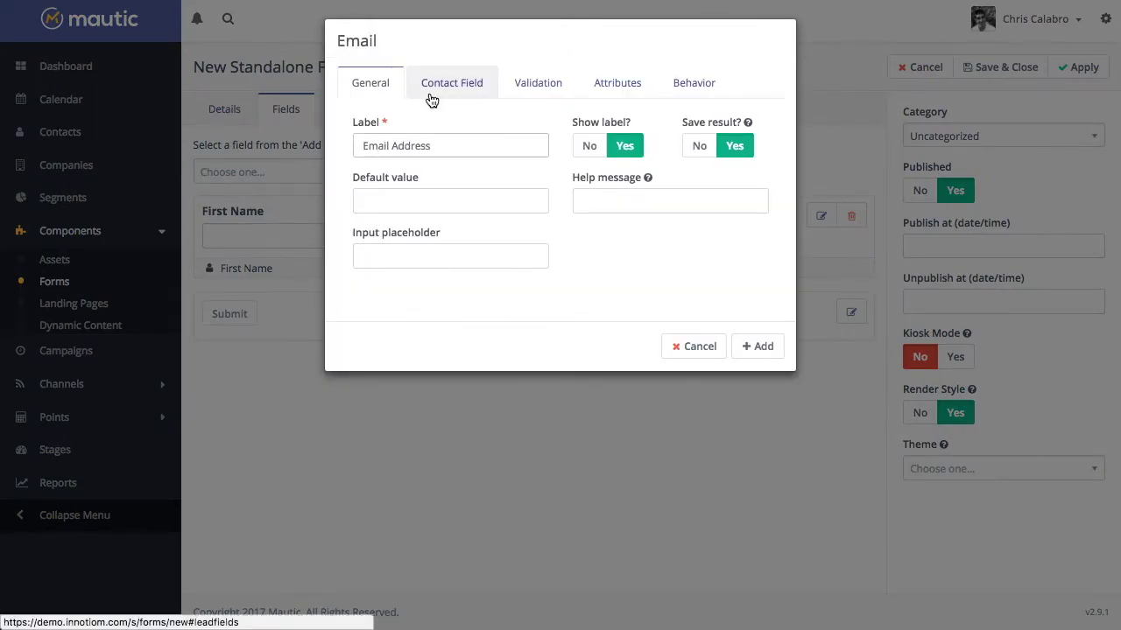
pyautogui.click(431, 91)
pyautogui.click(758, 238)
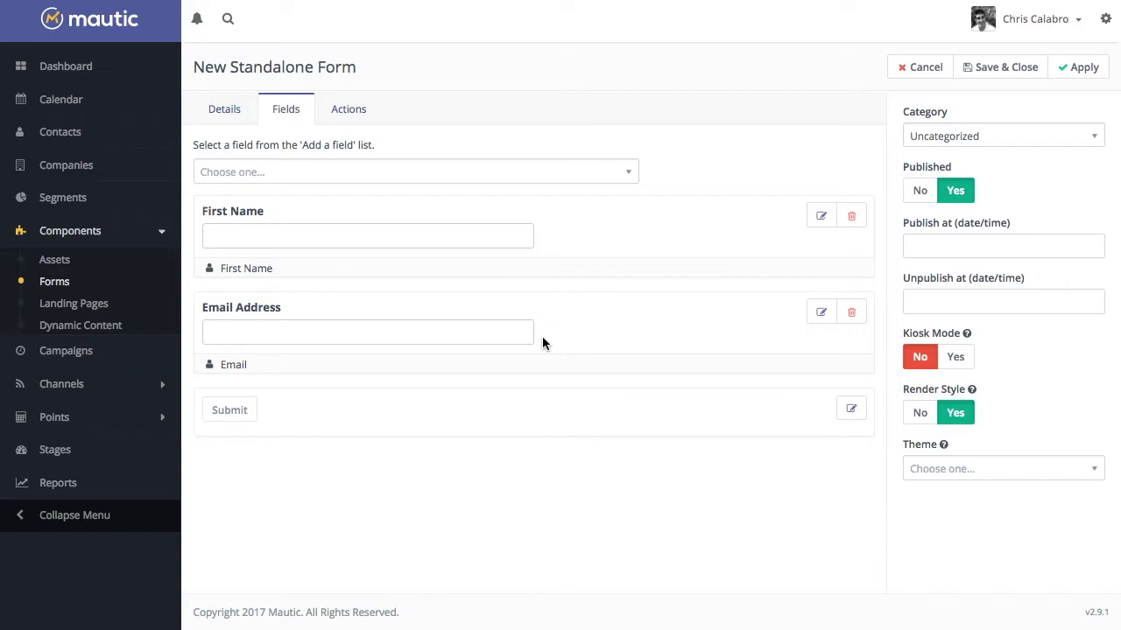
# Choose the LP1 theme for Test form, then save and close it
pyautogui.click(975, 477)
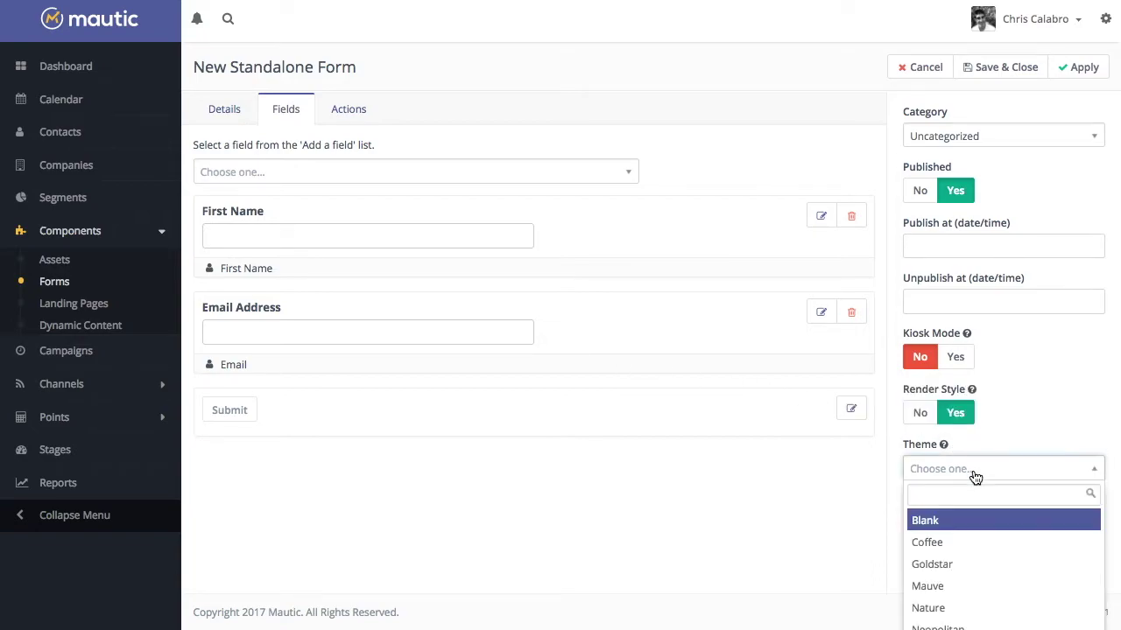
pyautogui.scroll(-2, 951, 535)
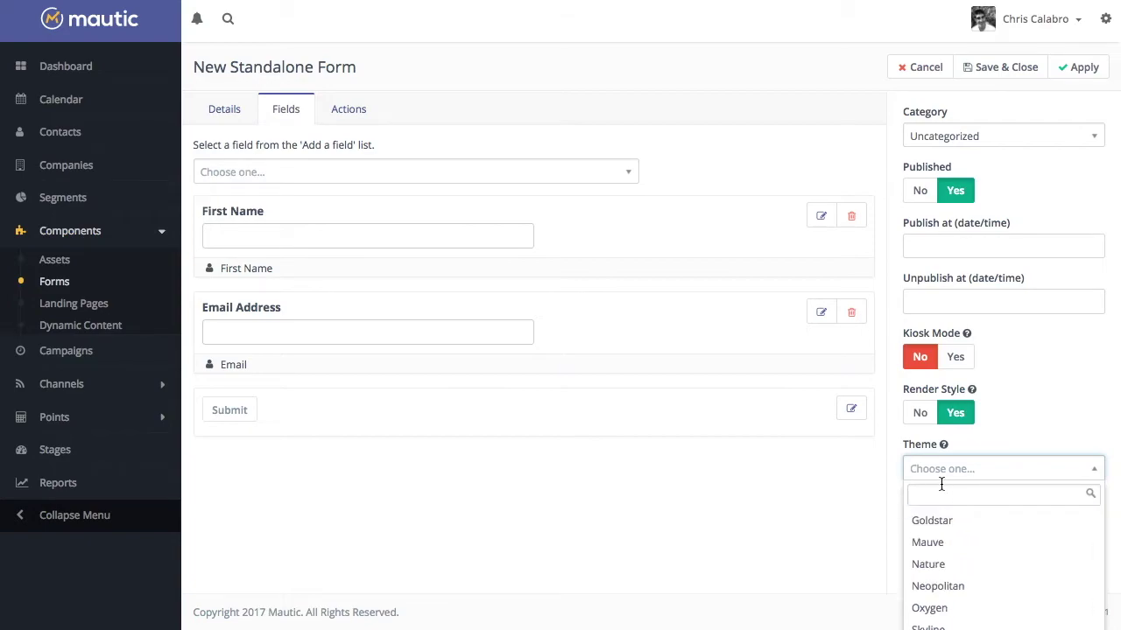
pyautogui.write('lp')
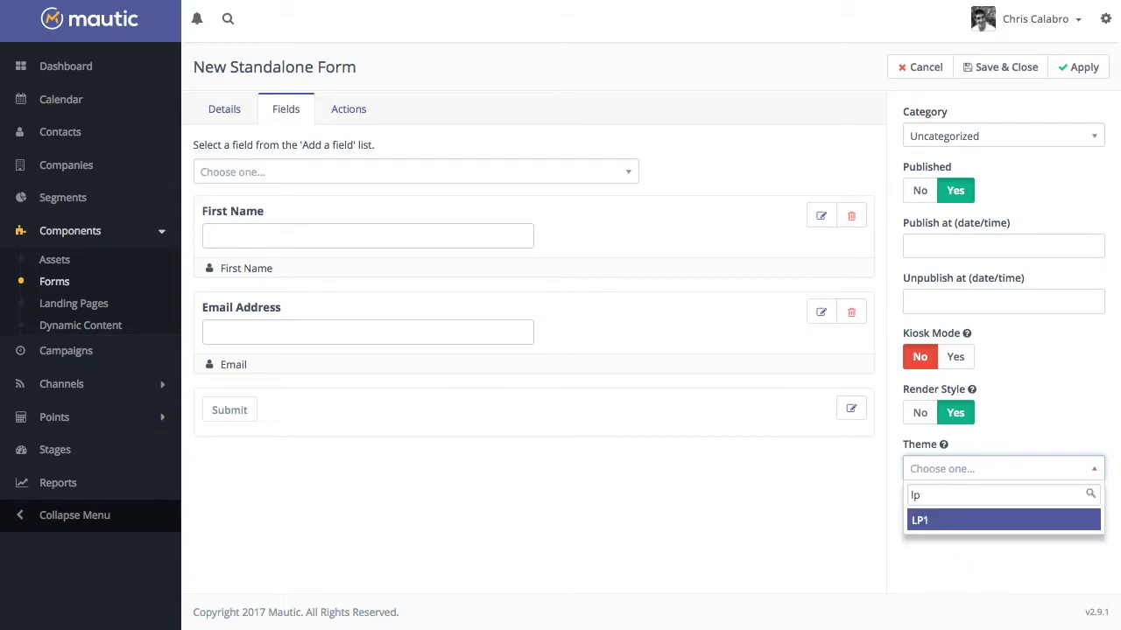
pyautogui.click(951, 526)
pyautogui.click(917, 514)
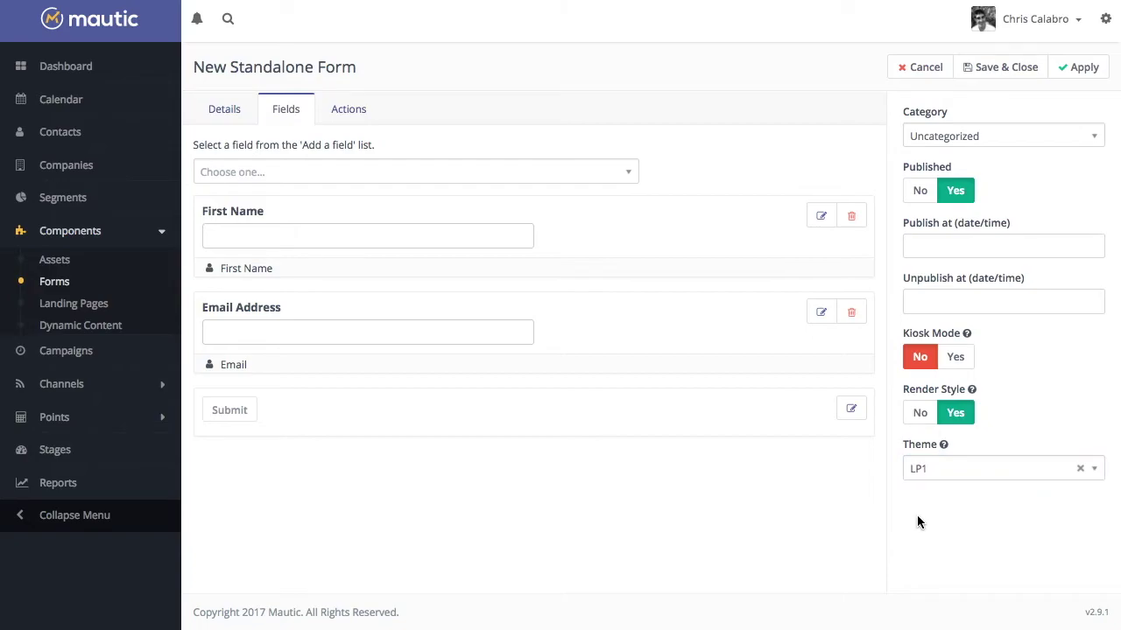
pyautogui.click(941, 481)
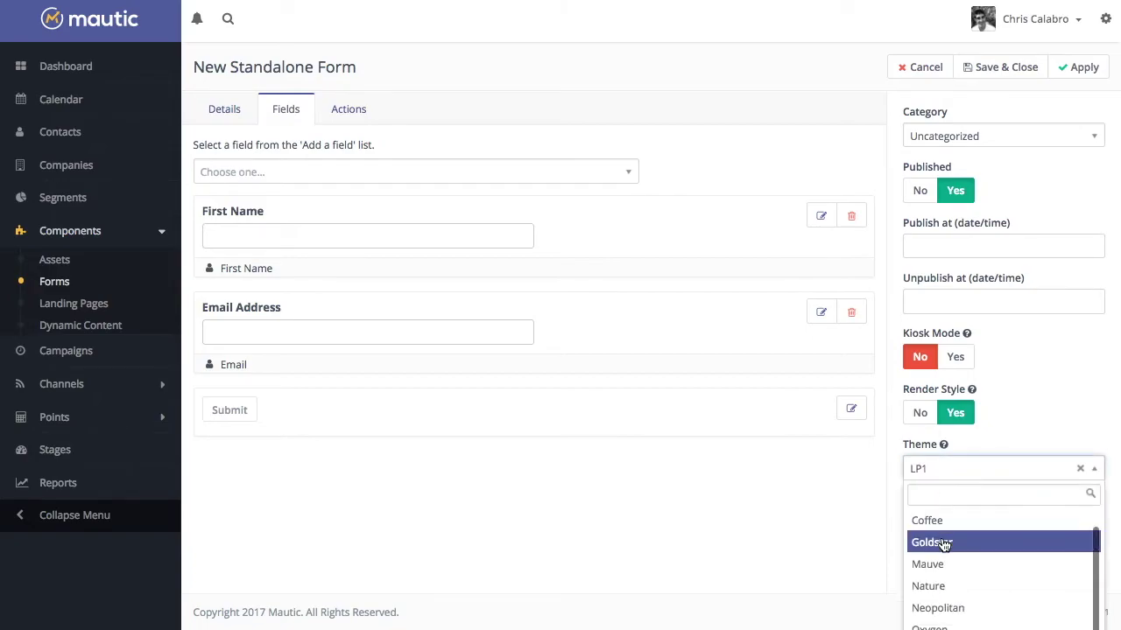
pyautogui.click(923, 475)
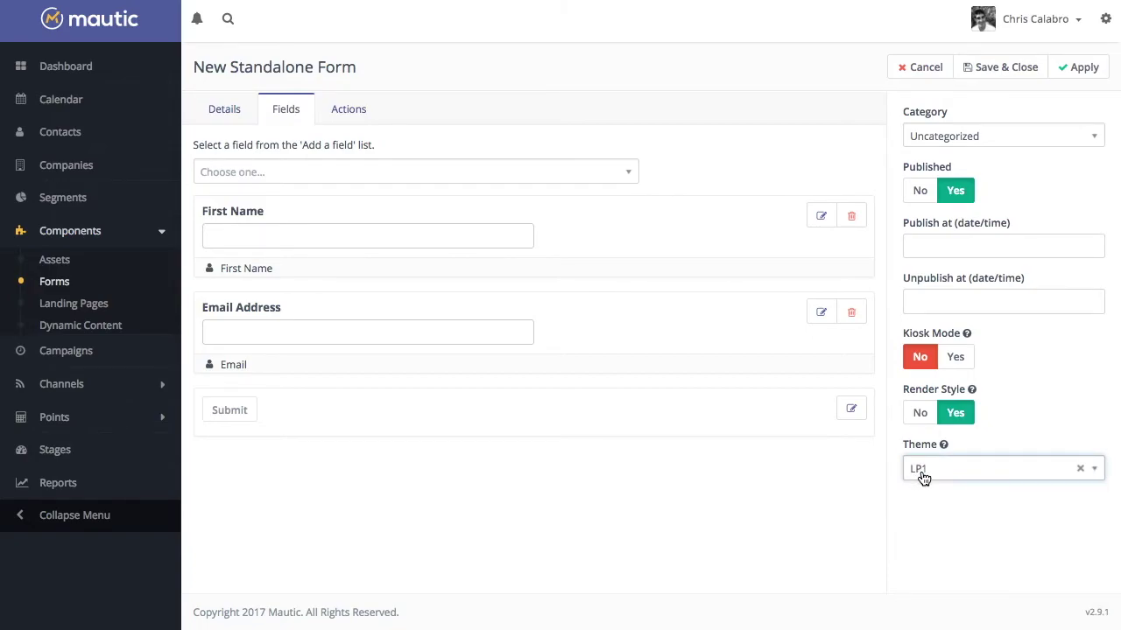
pyautogui.click(906, 500)
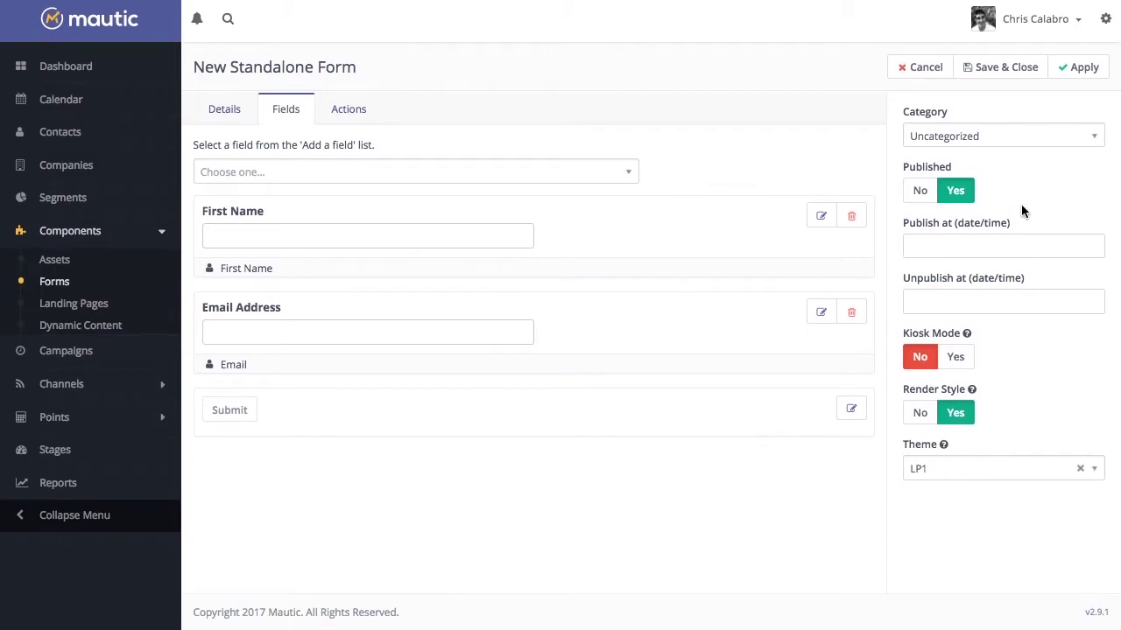
pyautogui.click(993, 70)
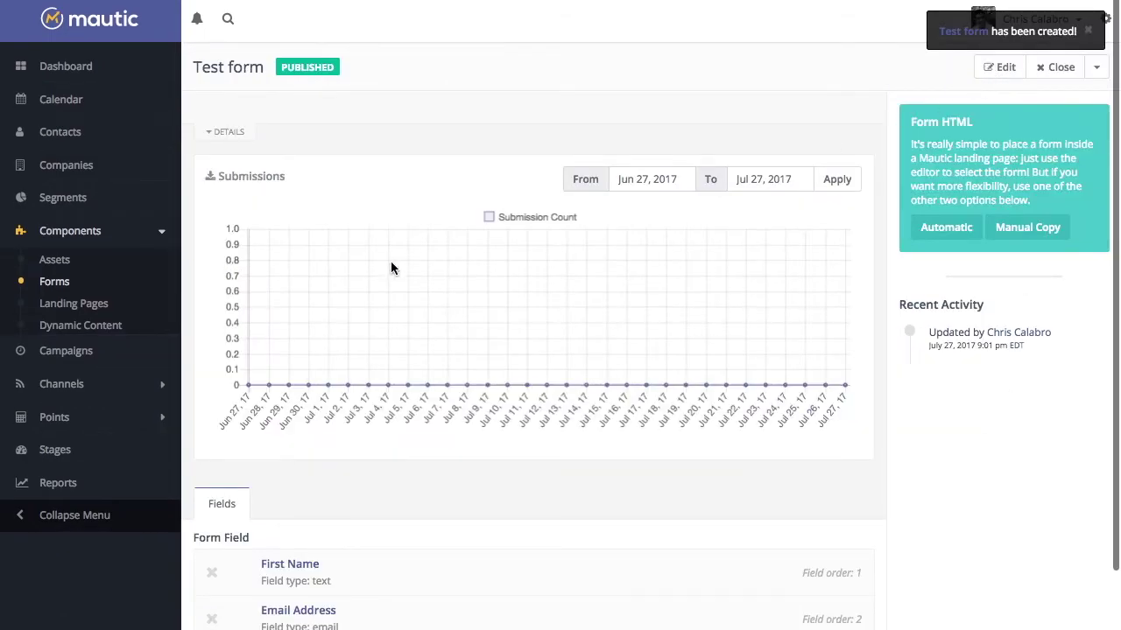
# From the Landing Pages list, create another LP1-themed page and open the Builder
pyautogui.click(86, 304)
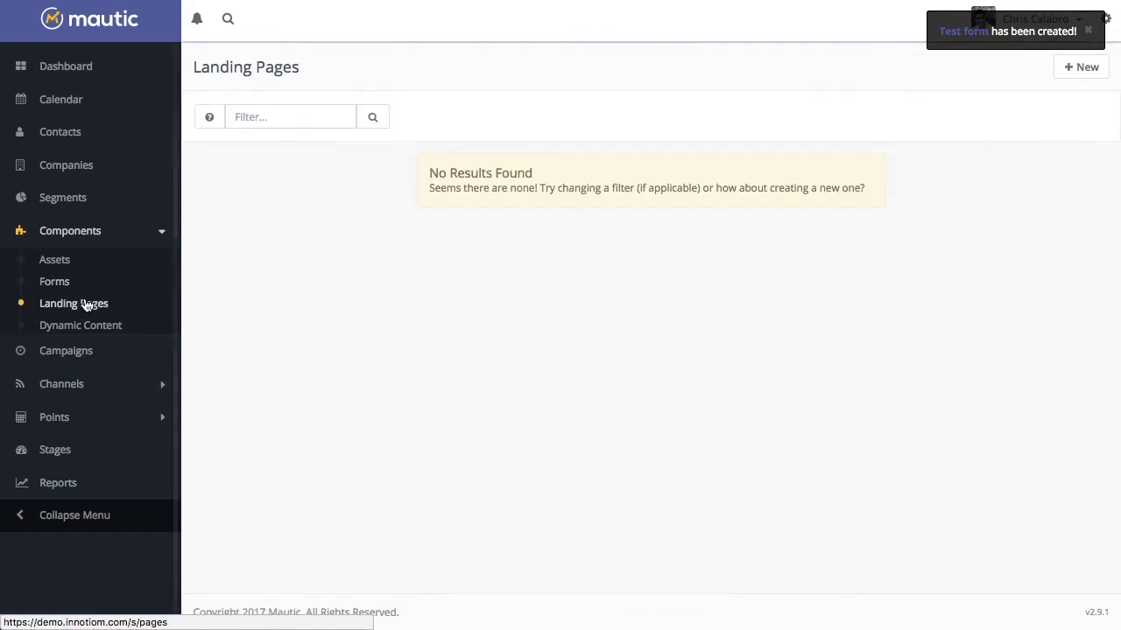
pyautogui.click(1080, 70)
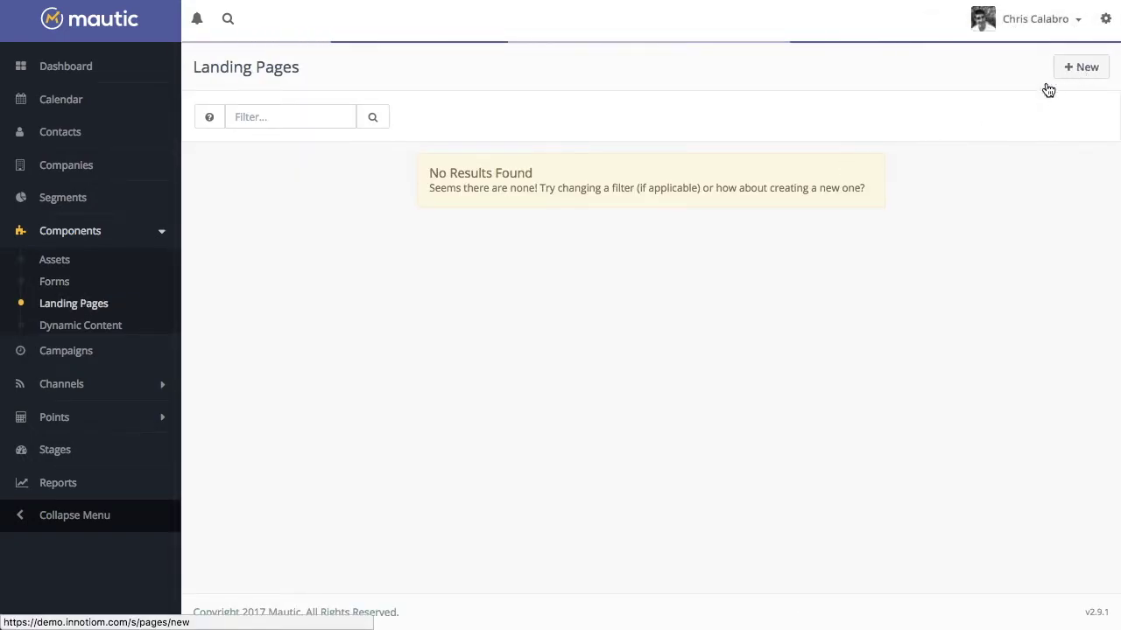
pyautogui.scroll(-5, 603, 216)
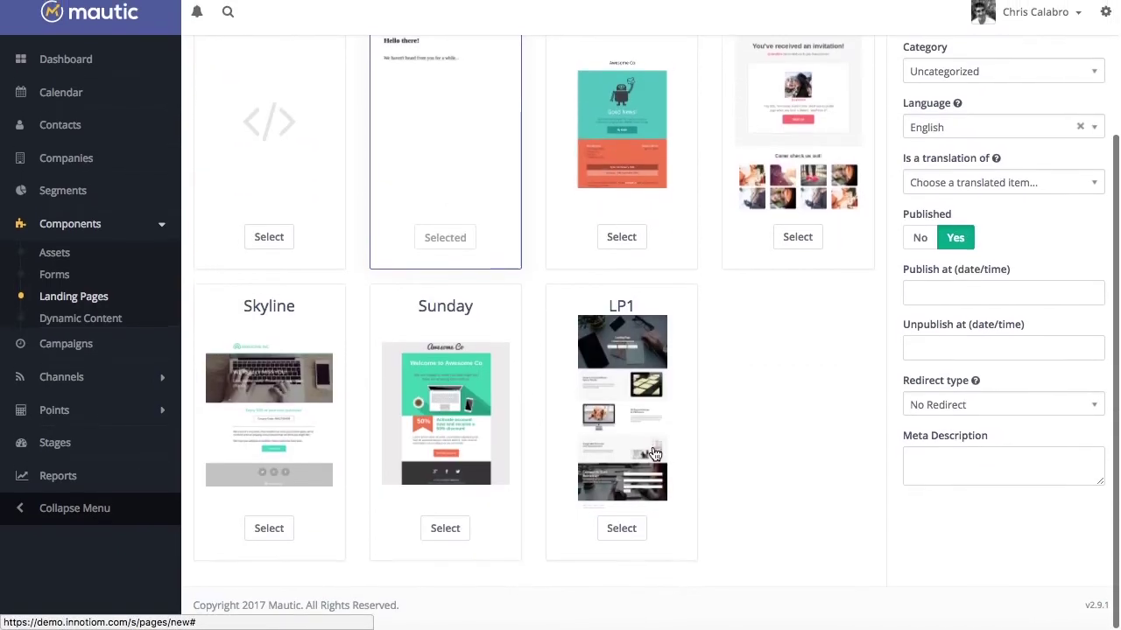
pyautogui.click(623, 536)
pyautogui.scroll(5, 625, 543)
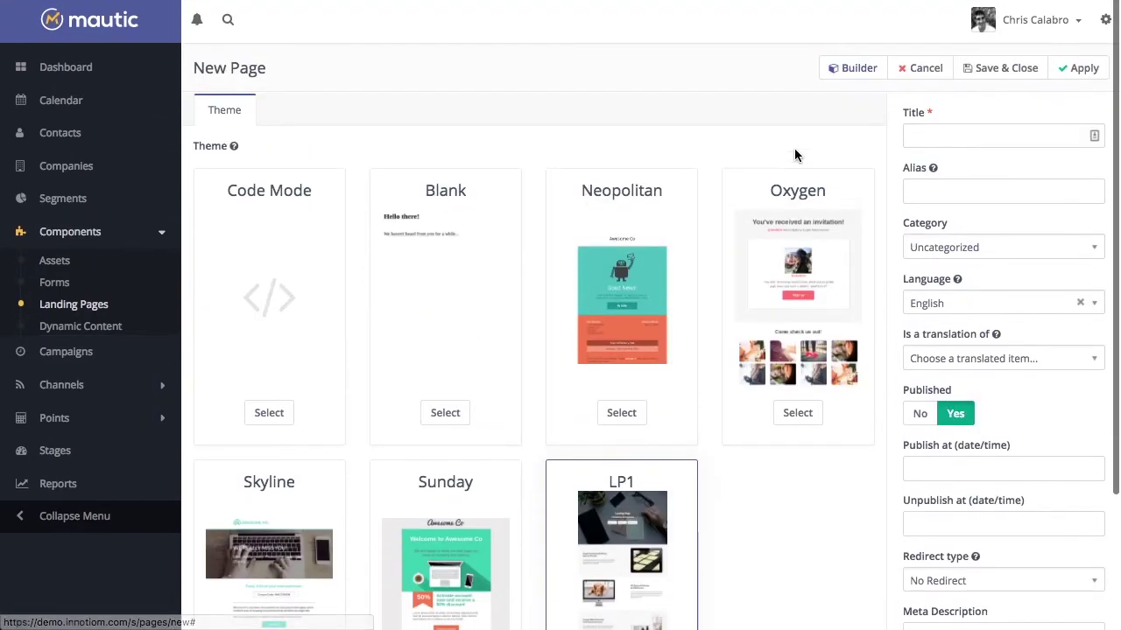
pyautogui.click(847, 70)
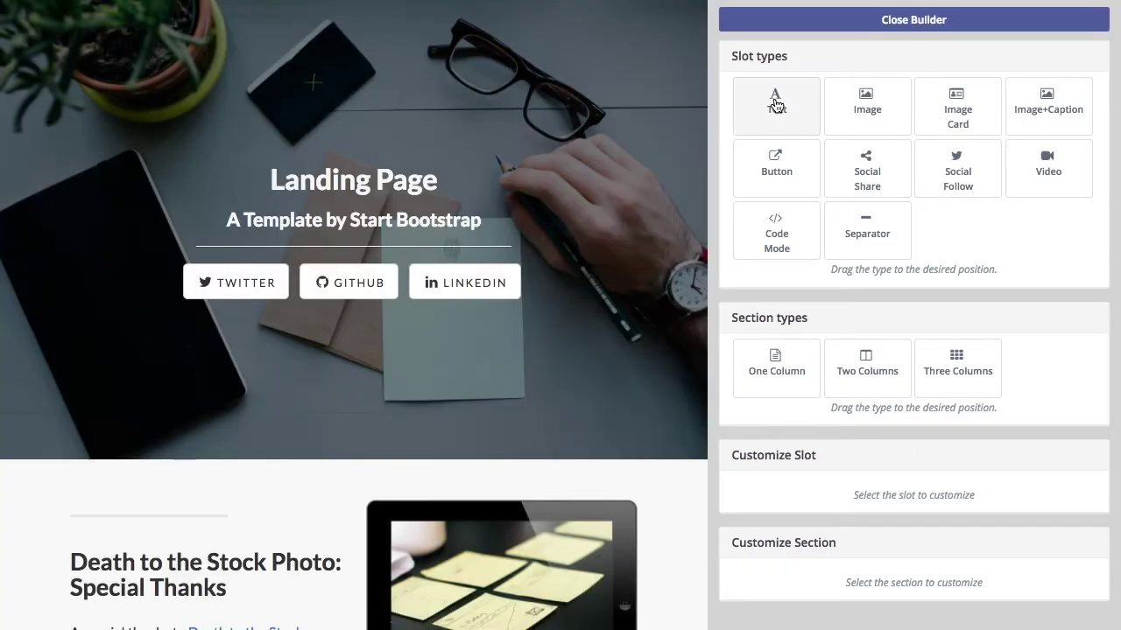
# Select the 'Add your Mautic form here' placeholder line in the slot editor and view its HTML source
pyautogui.moveTo(775, 100); pyautogui.dragTo(156, 410)
pyautogui.scroll(-5, 361, 165)
pyautogui.scroll(-6, 360, 163)
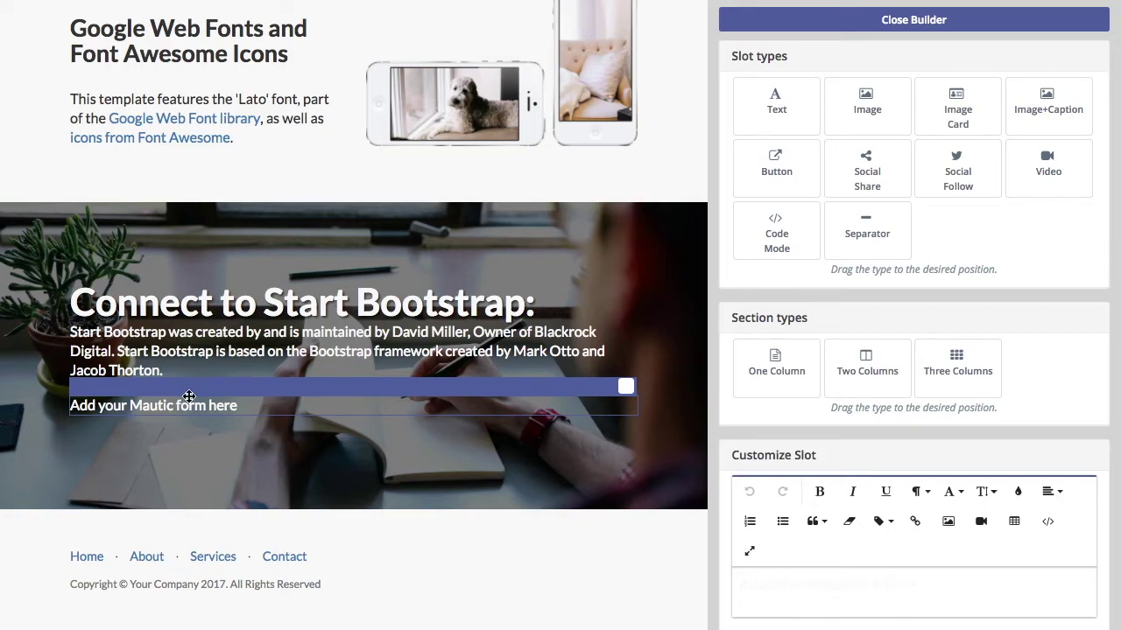
pyautogui.moveTo(771, 578); pyautogui.dragTo(1053, 600)
pyautogui.tripleClick(877, 586)
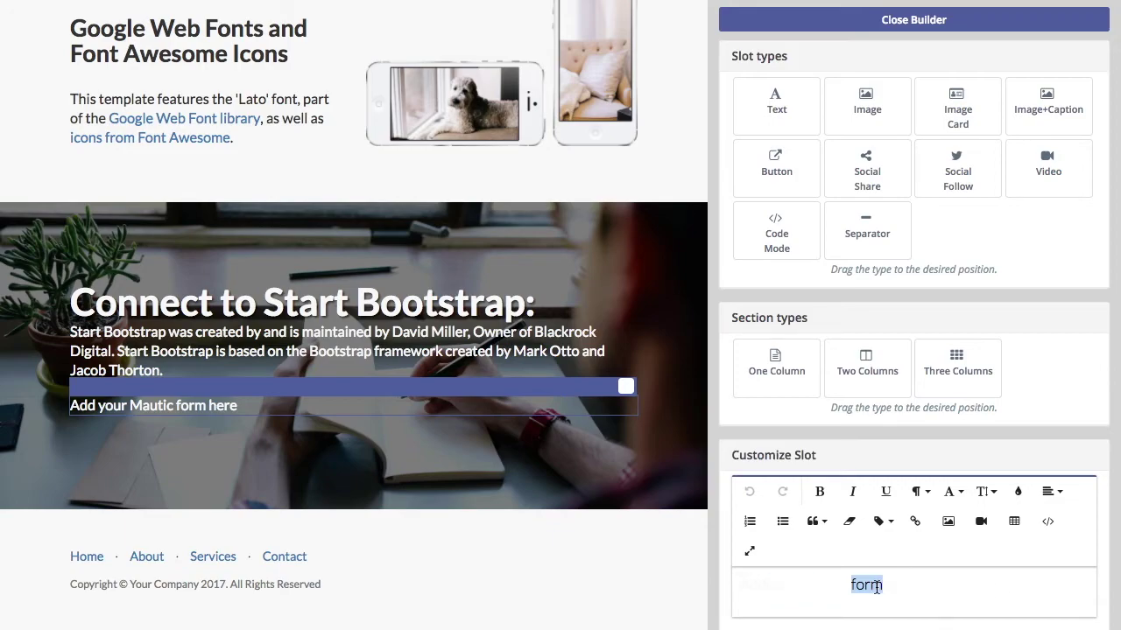
pyautogui.click(1051, 522)
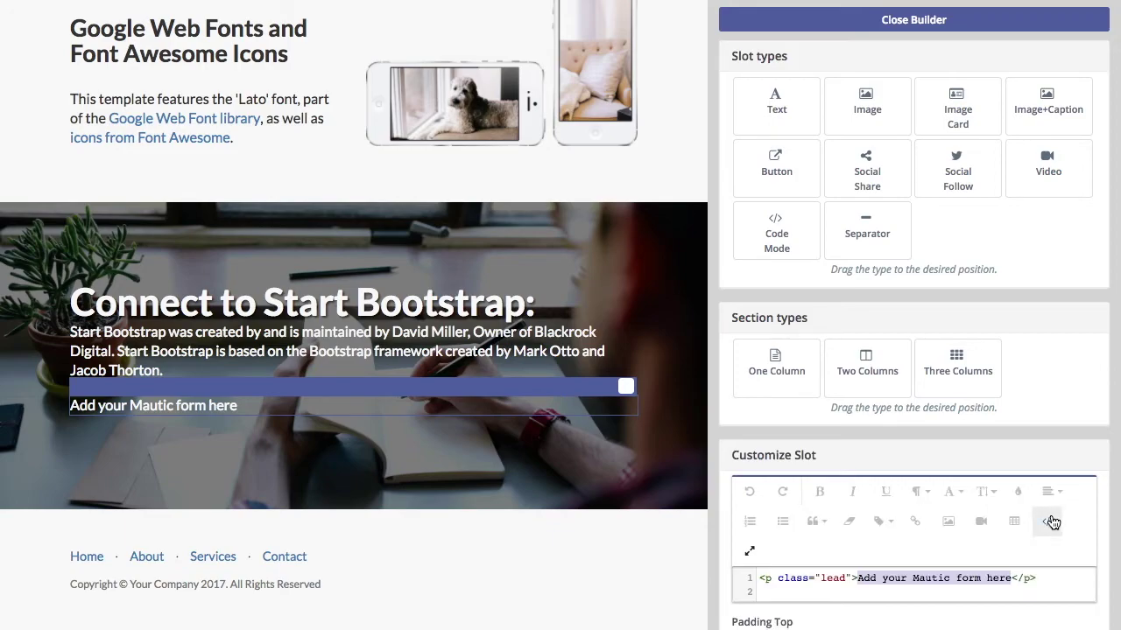
pyautogui.scroll(-5, 891, 464)
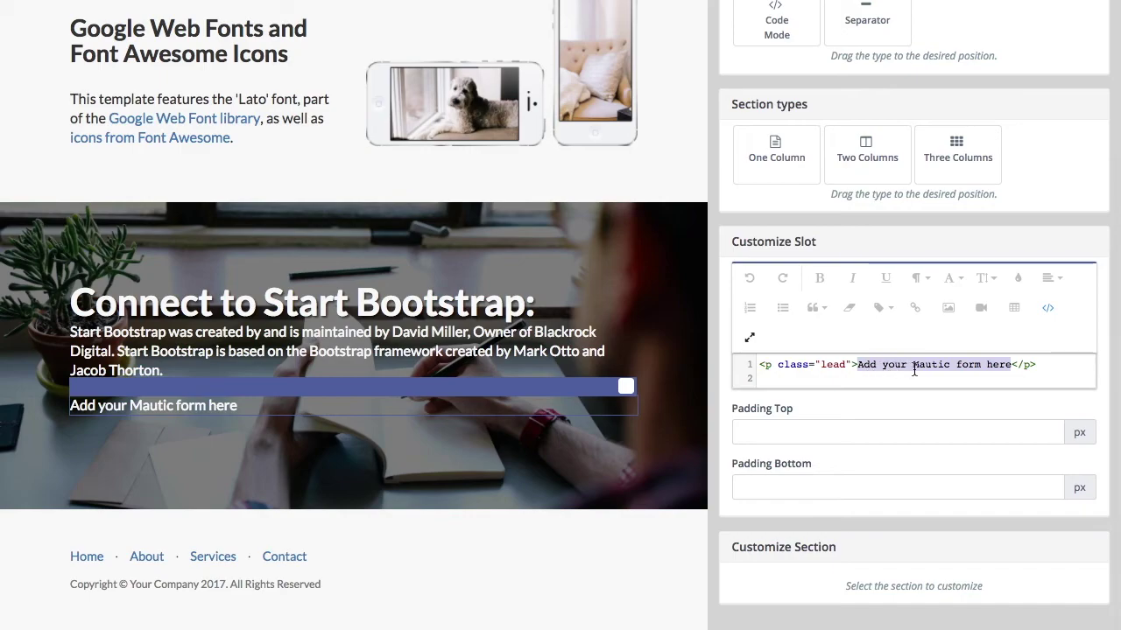
pyautogui.click(1043, 316)
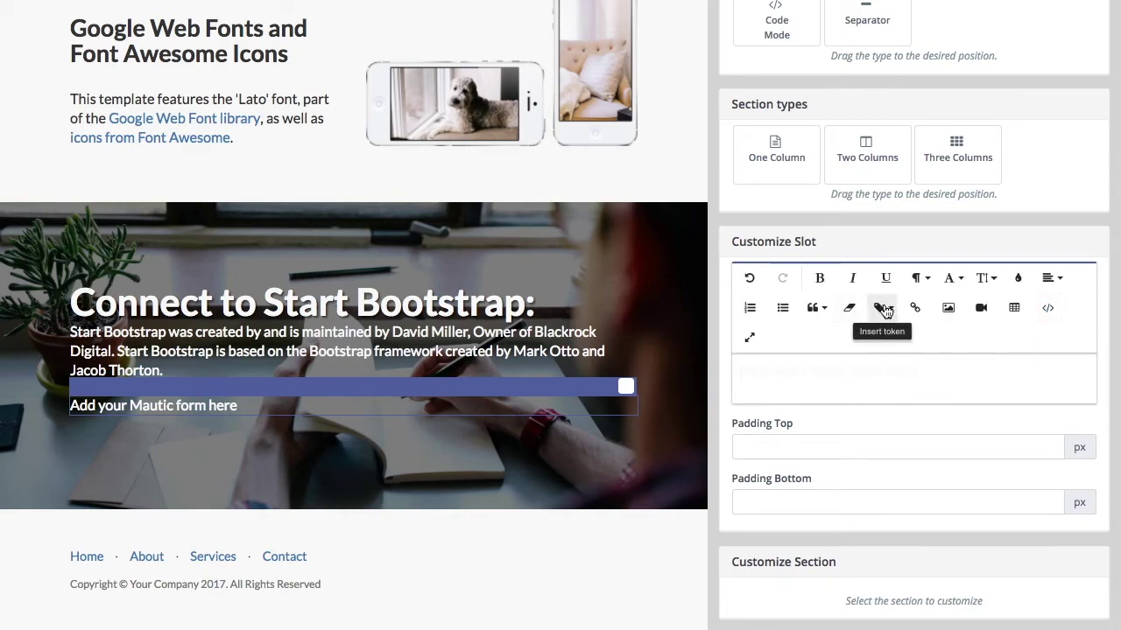
# Insert the Test form token and delete the leftover placeholder markup so only {form=1} remains
pyautogui.click(885, 308)
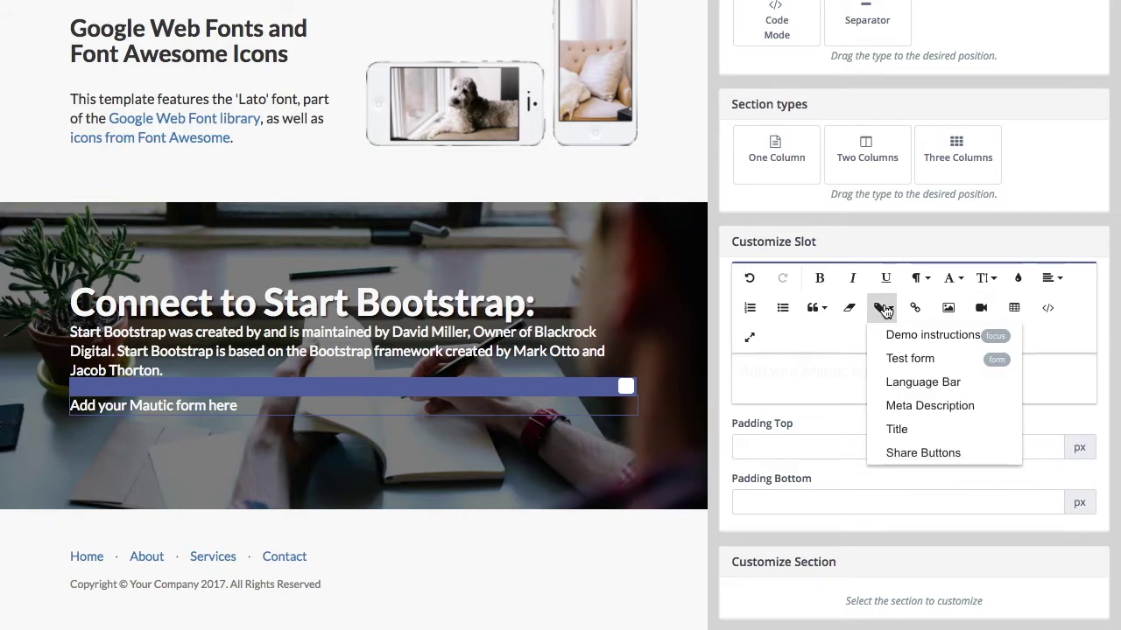
pyautogui.click(914, 359)
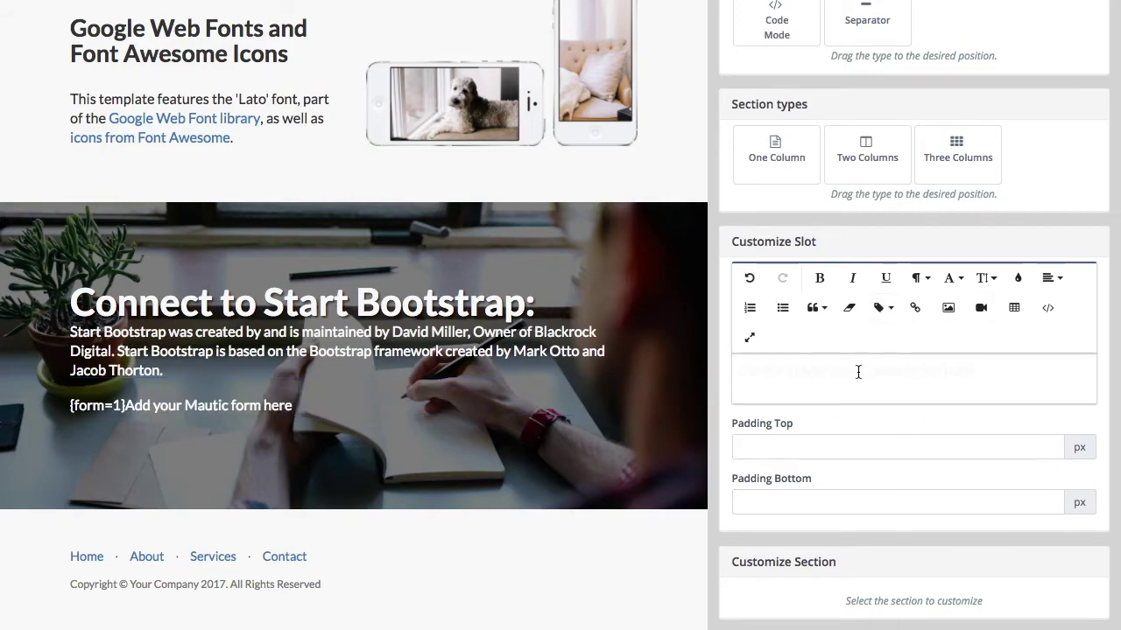
pyautogui.click(1048, 308)
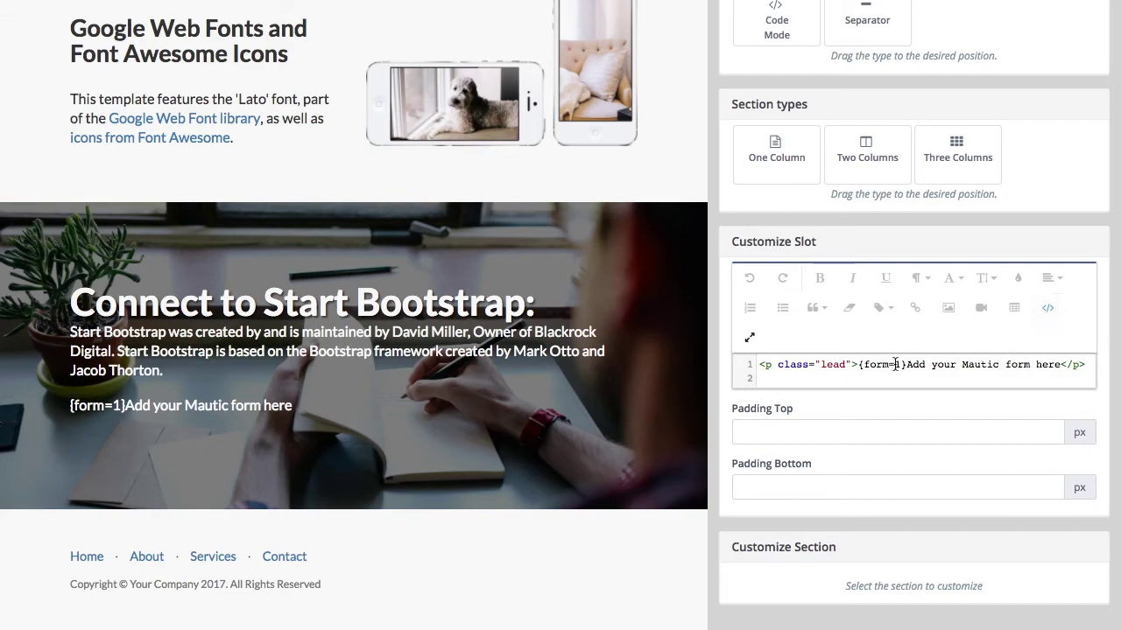
pyautogui.moveTo(906, 364); pyautogui.dragTo(1059, 365)
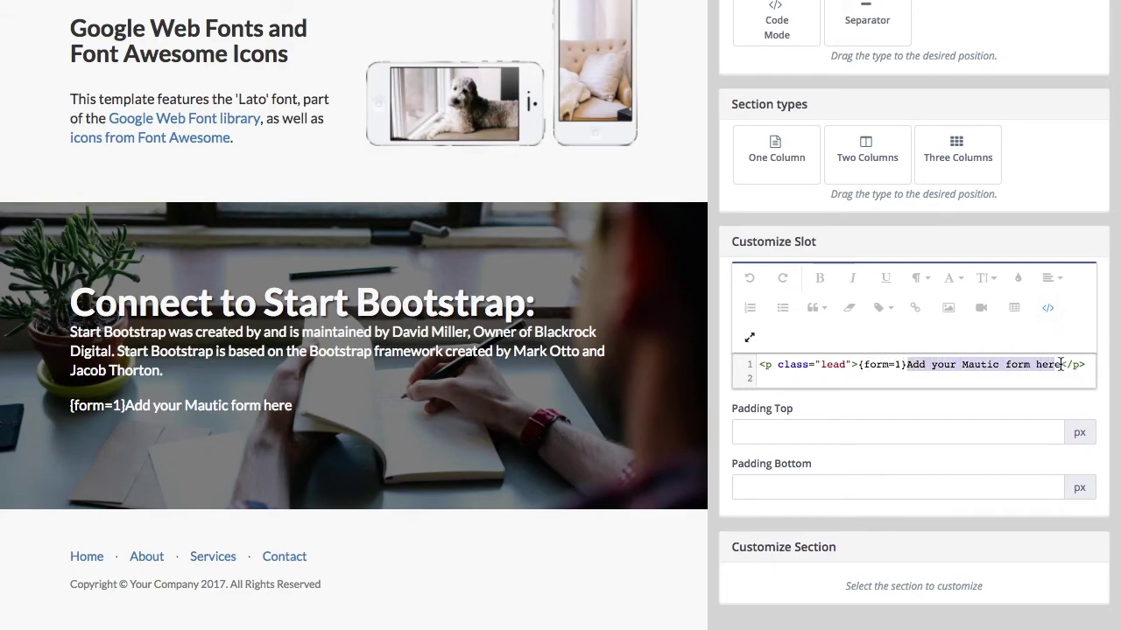
pyautogui.press('BackSpace')
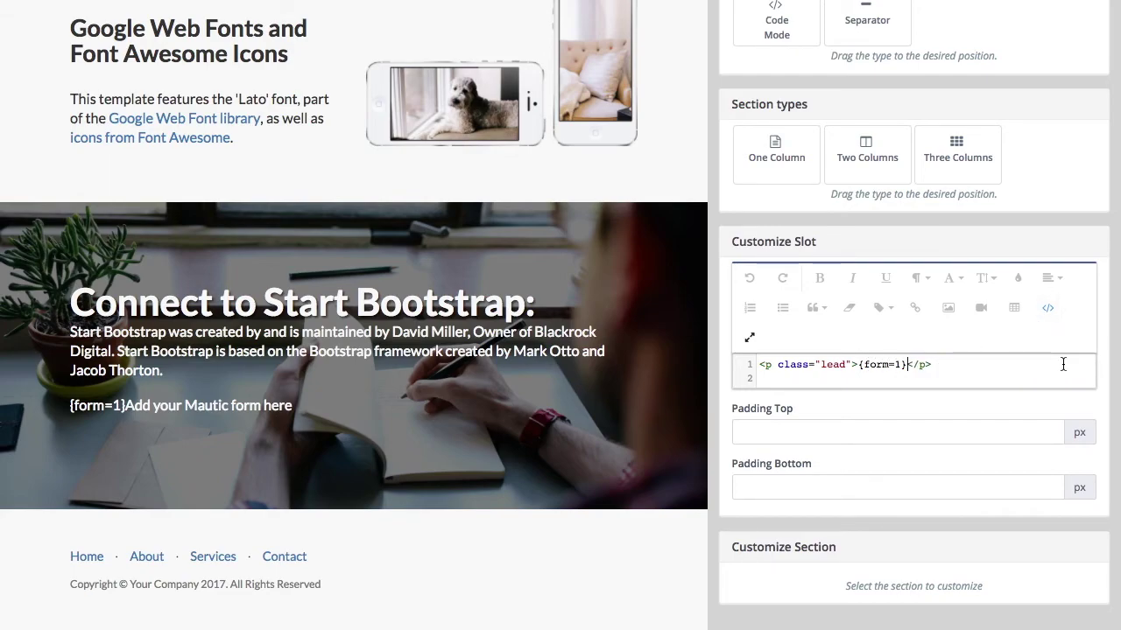
pyautogui.moveTo(859, 366); pyautogui.dragTo(834, 364)
pyautogui.press('BackSpace')
pyautogui.press('BackSpace')
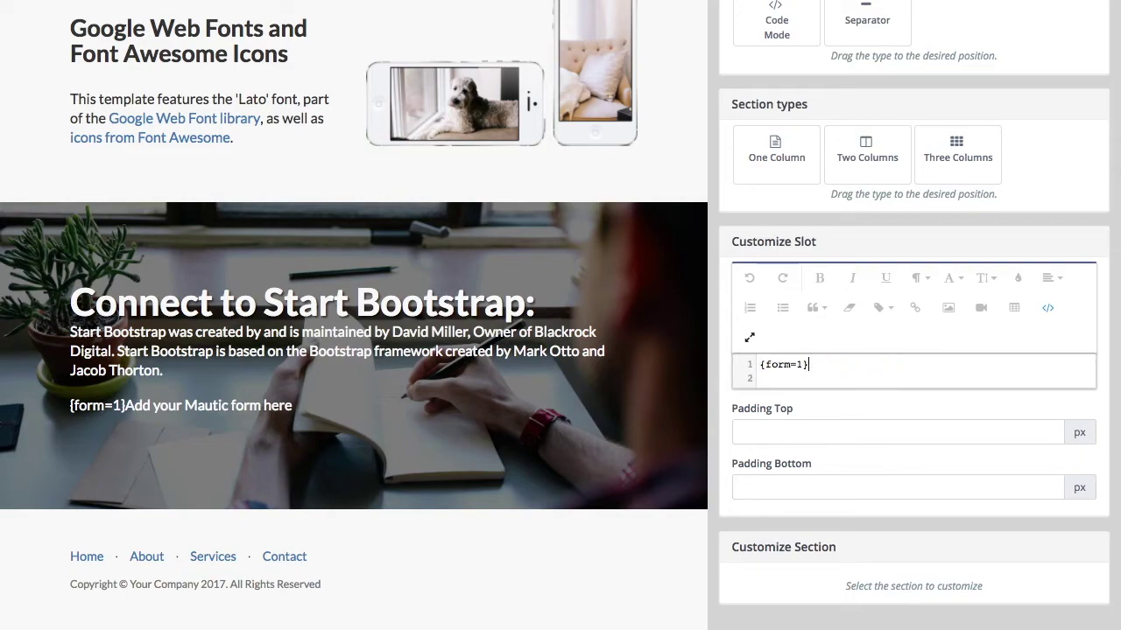
pyautogui.click(1049, 312)
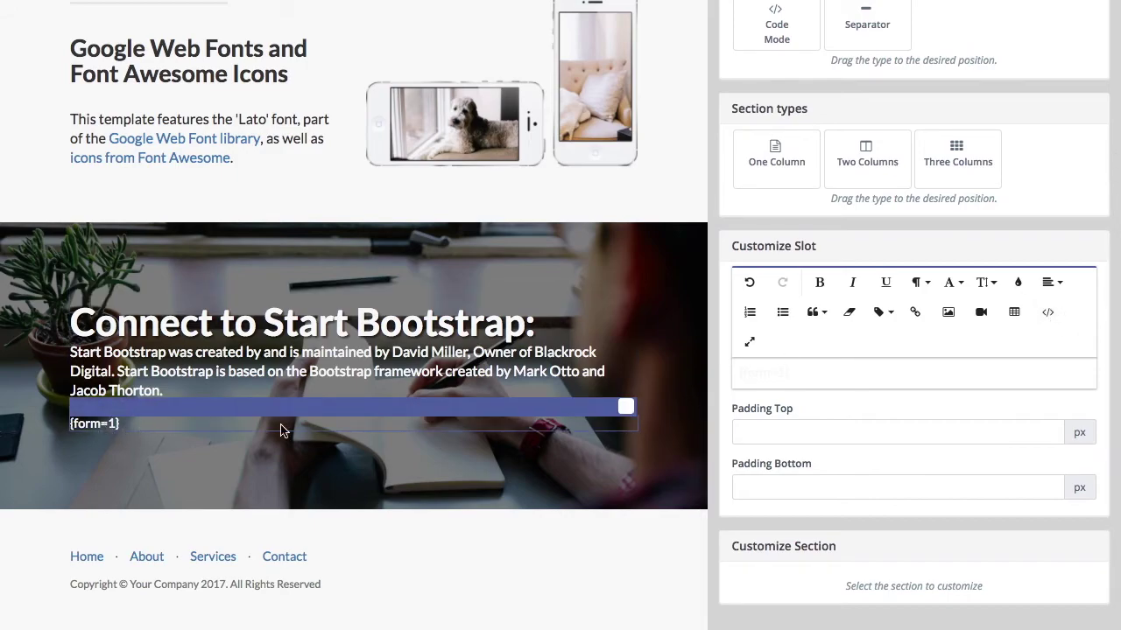
pyautogui.scroll(5, 931, 392)
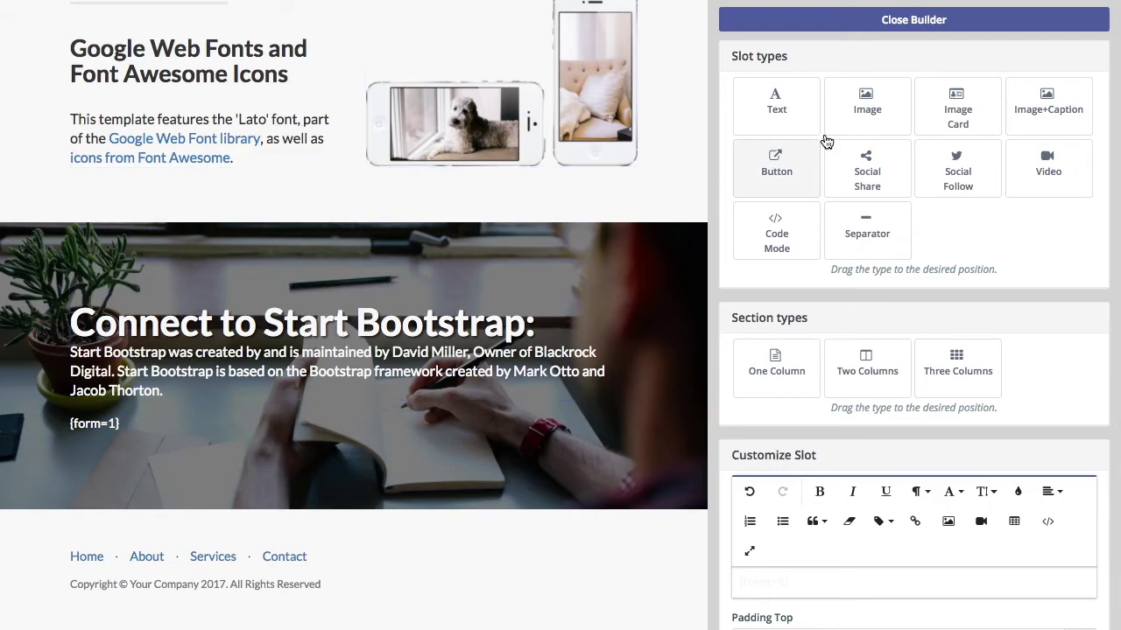
# Title the page 'Test landing page', save and close it, then open its live URL
pyautogui.click(886, 24)
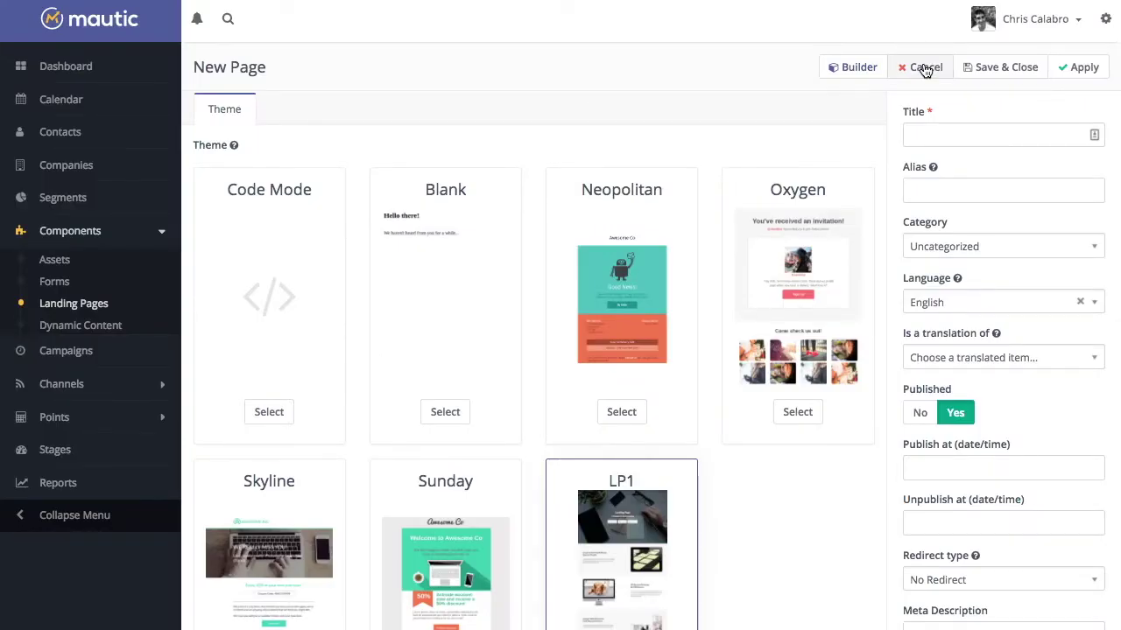
pyautogui.click(961, 130)
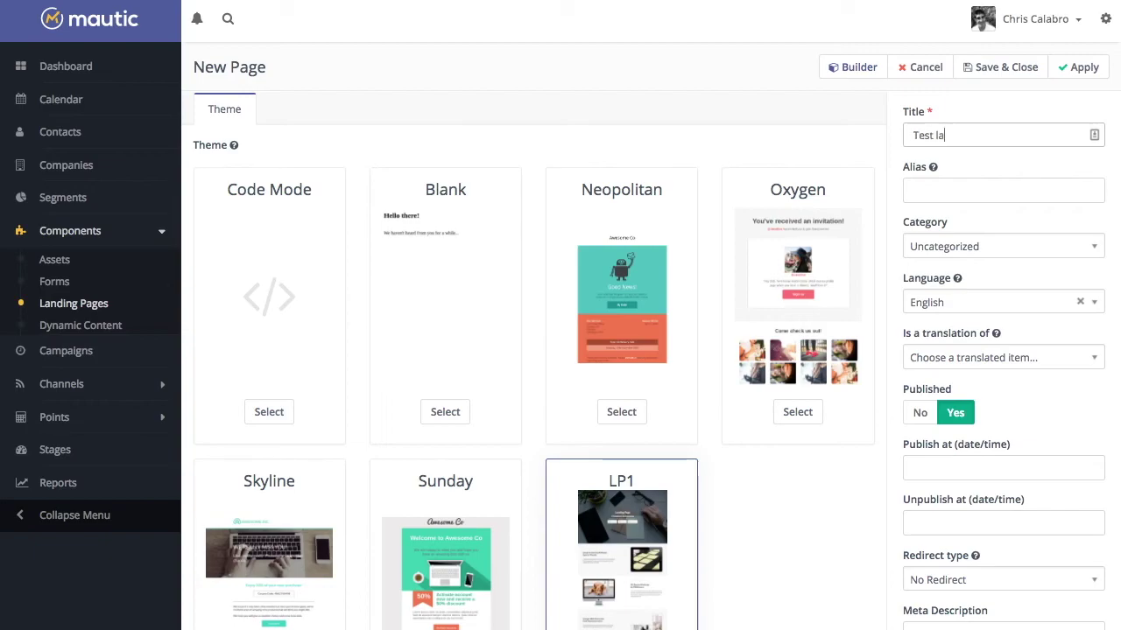
pyautogui.write('Test landing page')
pyautogui.click(1009, 65)
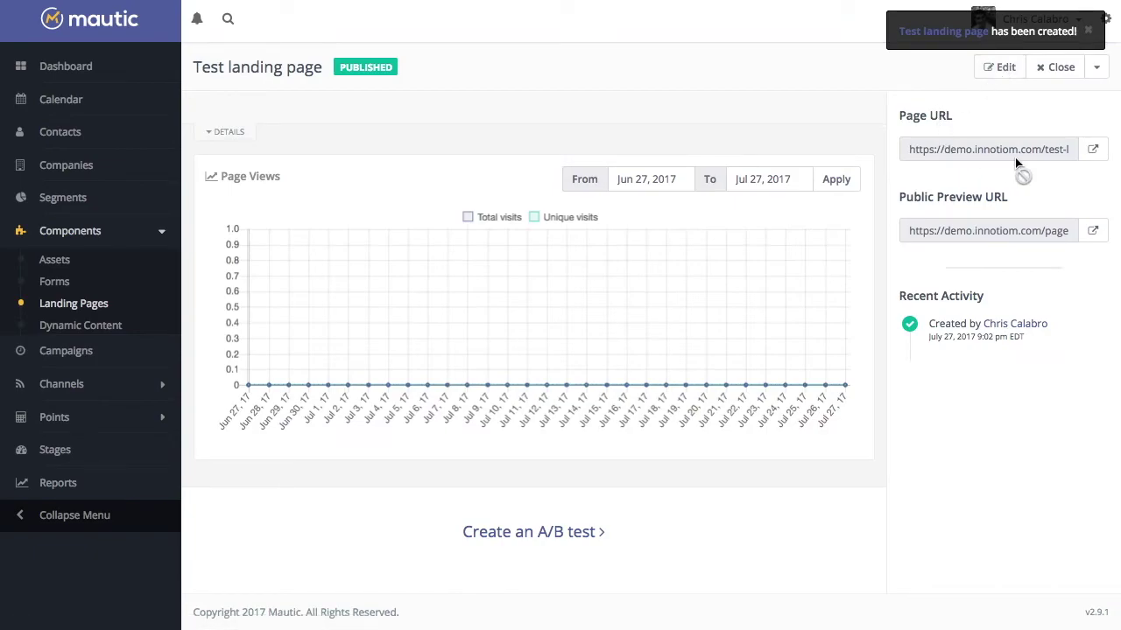
pyautogui.click(1091, 151)
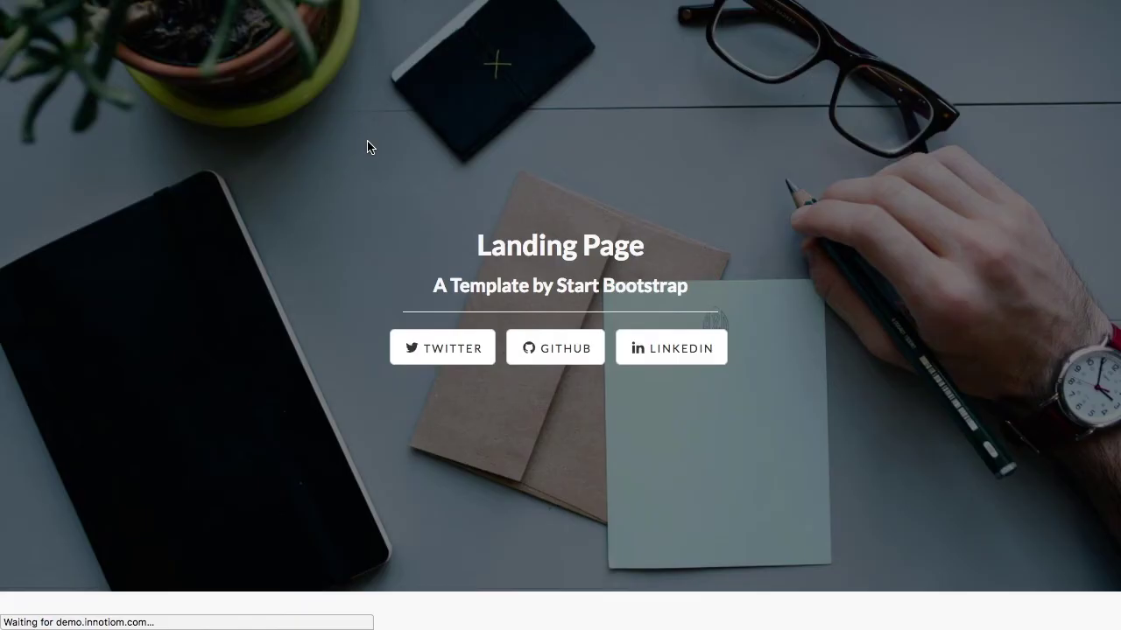
pyautogui.scroll(-1, 368, 146)
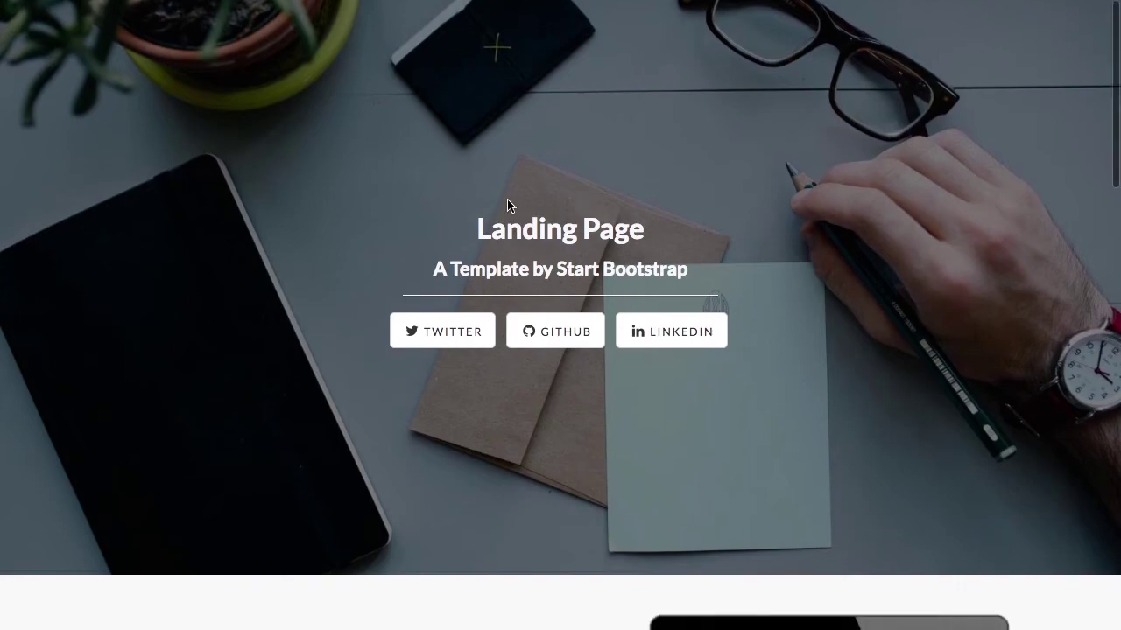
pyautogui.scroll(-4, 270, 211)
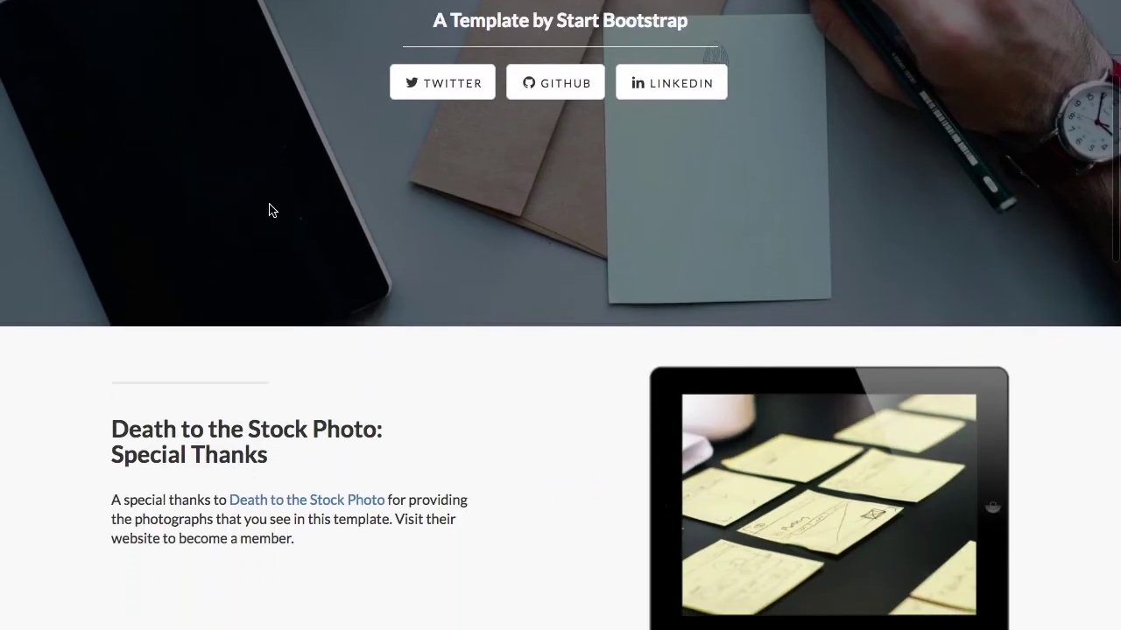
pyautogui.scroll(-13, 270, 210)
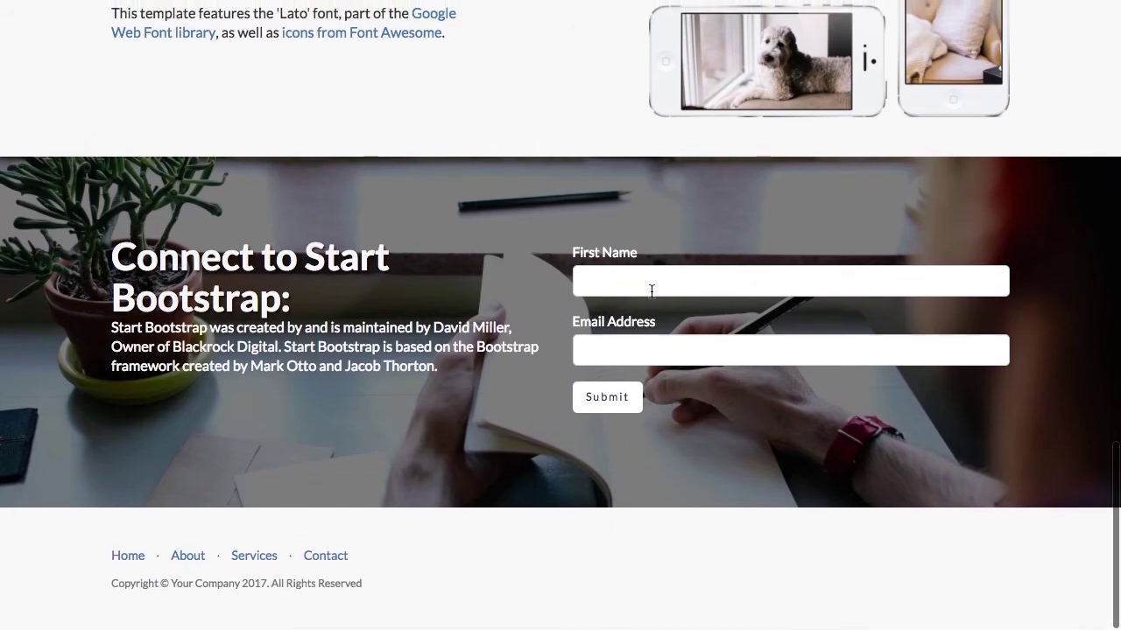
pyautogui.click(651, 291)
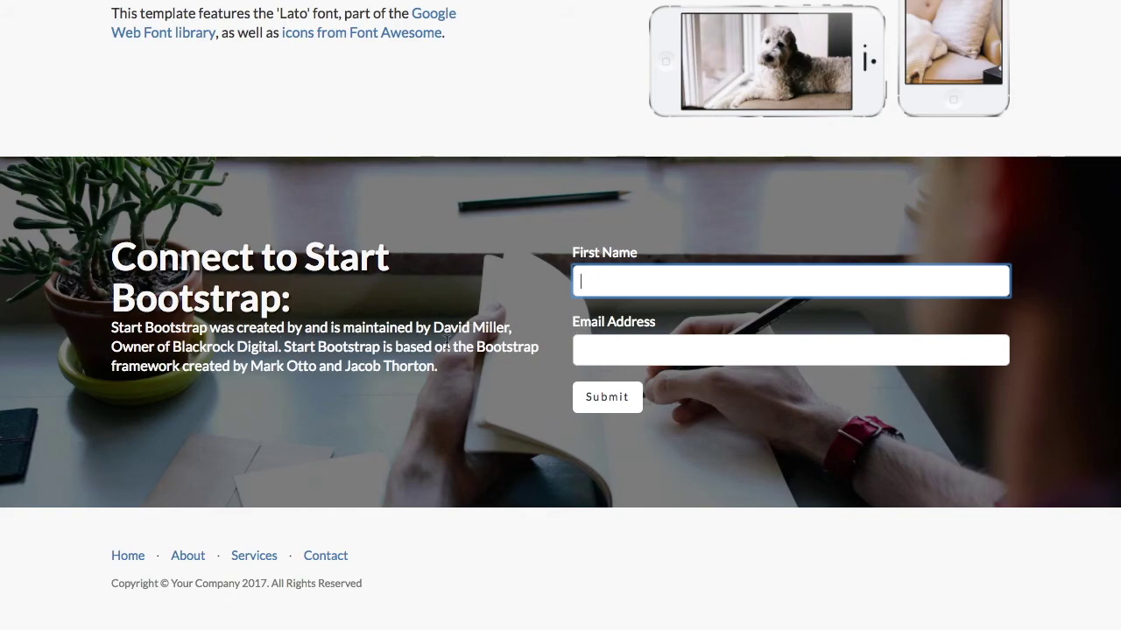
pyautogui.scroll(20, 447, 342)
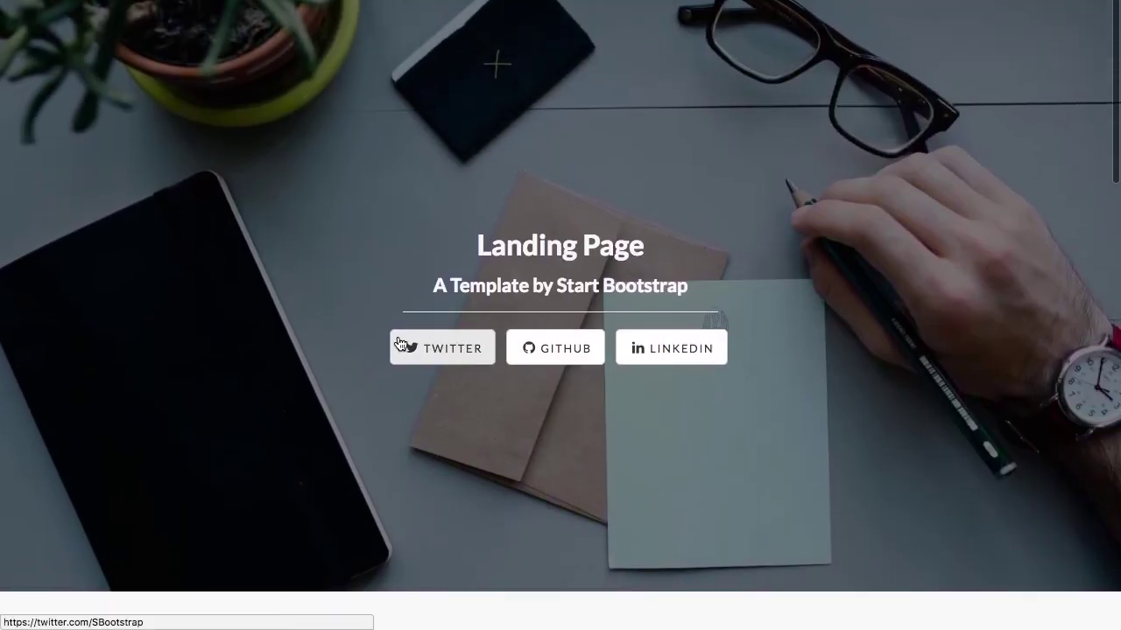
pyautogui.scroll(-5, 443, 369)
pyautogui.scroll(-13, 443, 374)
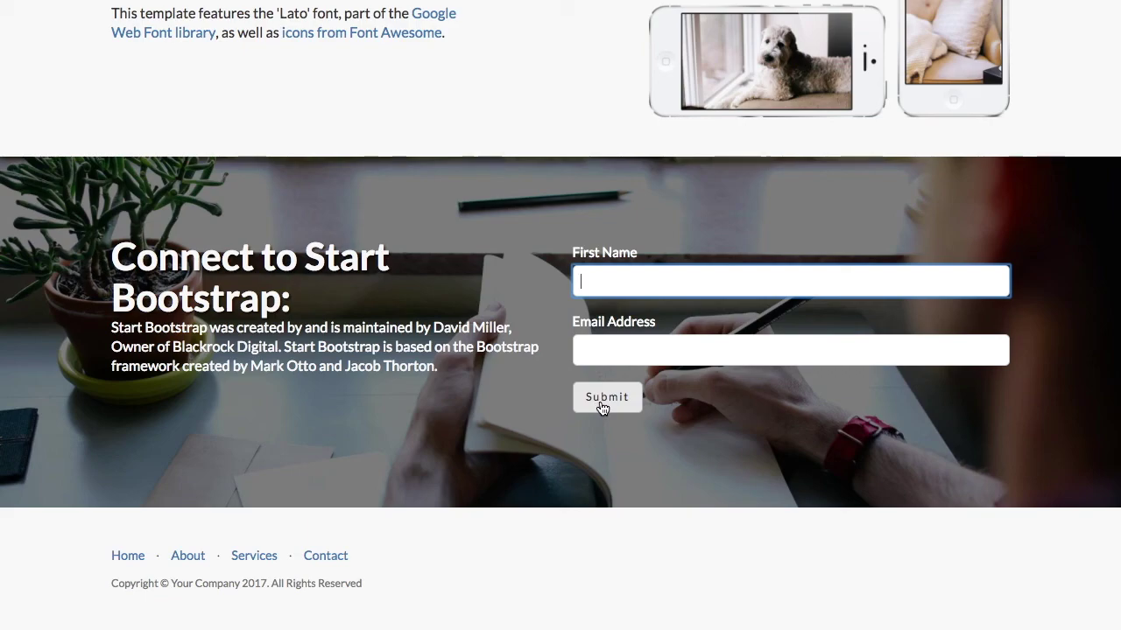
pyautogui.click(466, 372)
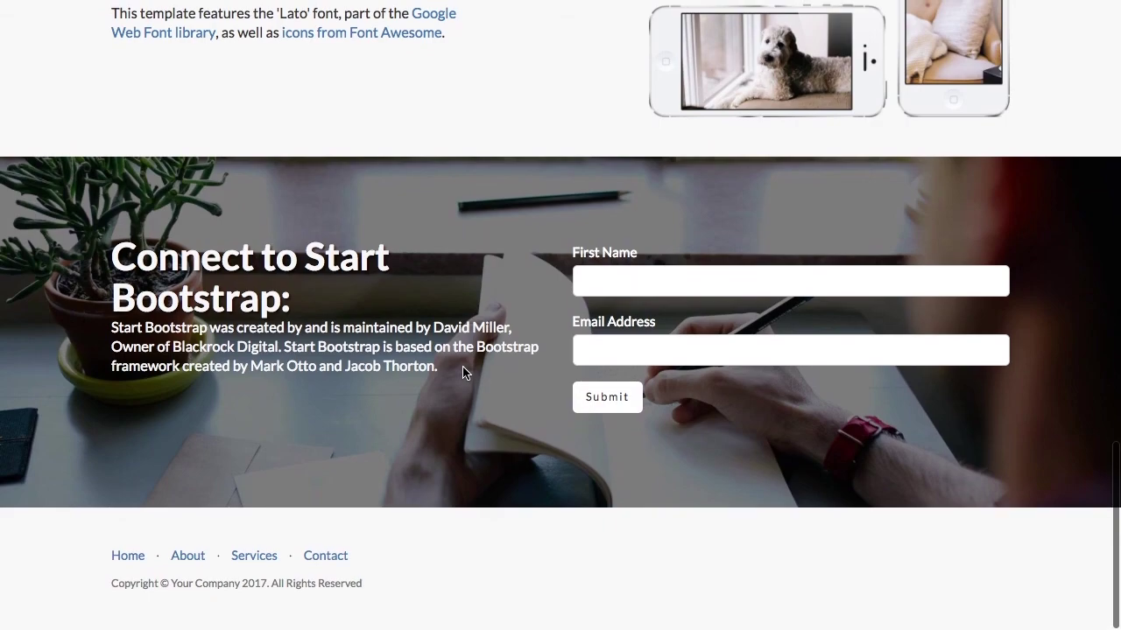
pyautogui.scroll(5, 465, 372)
pyautogui.scroll(15, 463, 367)
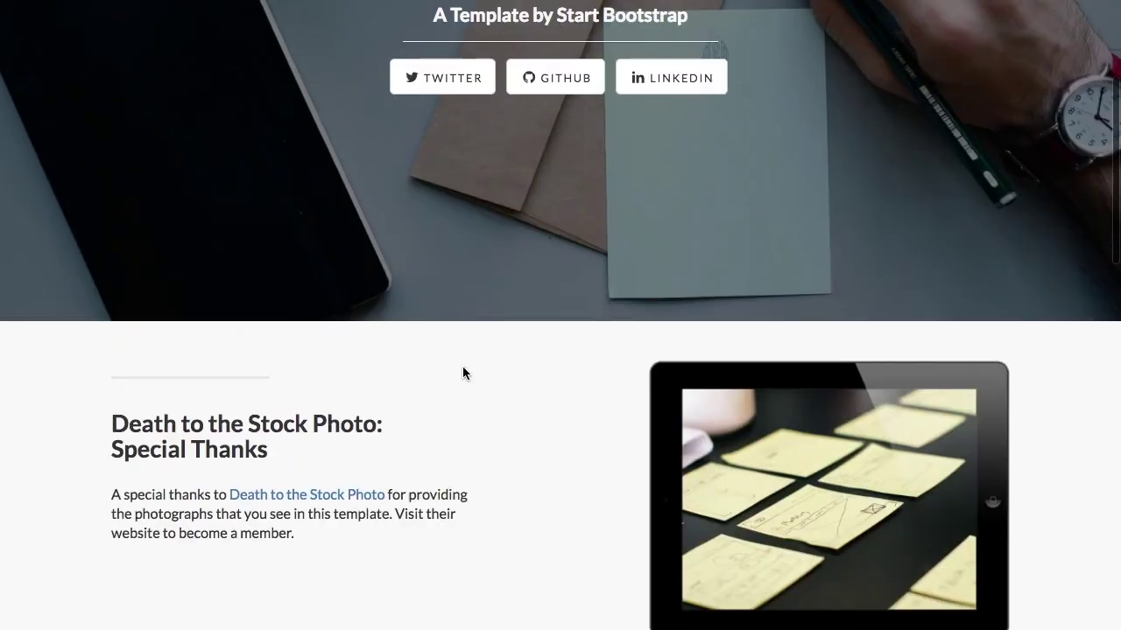